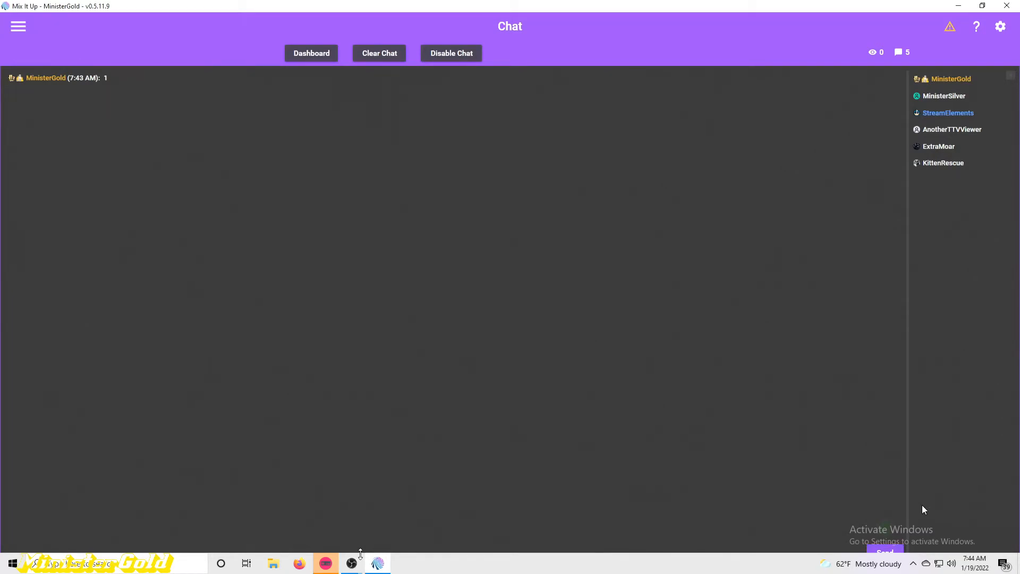
- Switch to OBS and redeem the 1,000-point "About that Face..." channel reward with the message 3
mouse_move(348, 559)
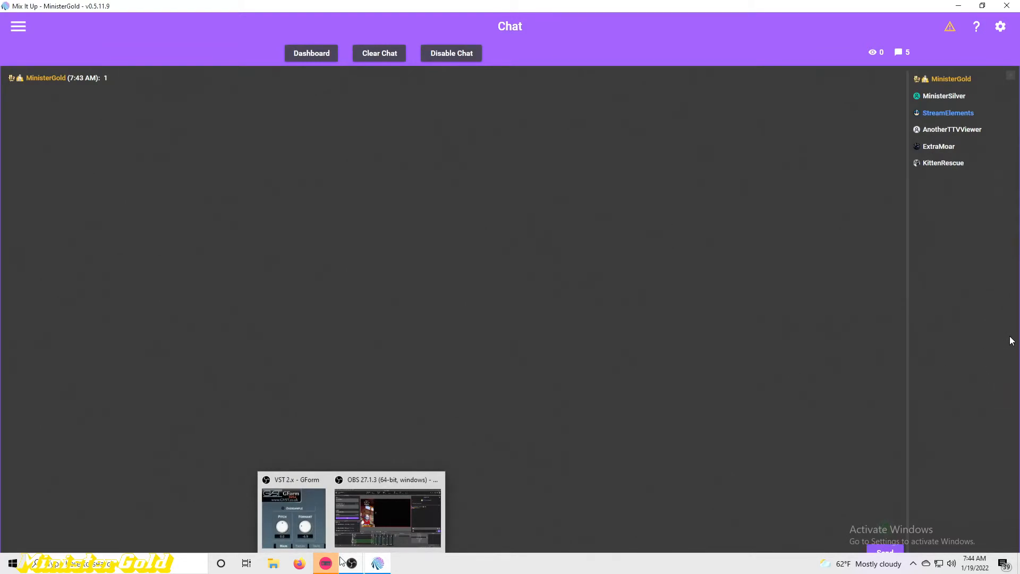
left_click(396, 533)
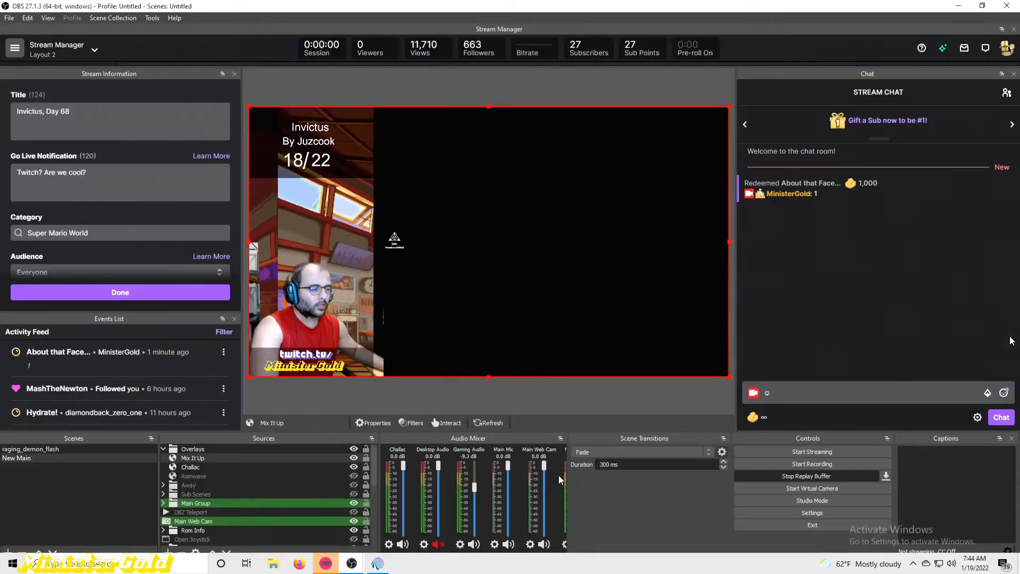
left_click(753, 417)
scroll(806, 348, "down", 3)
scroll(806, 348, "down", 10)
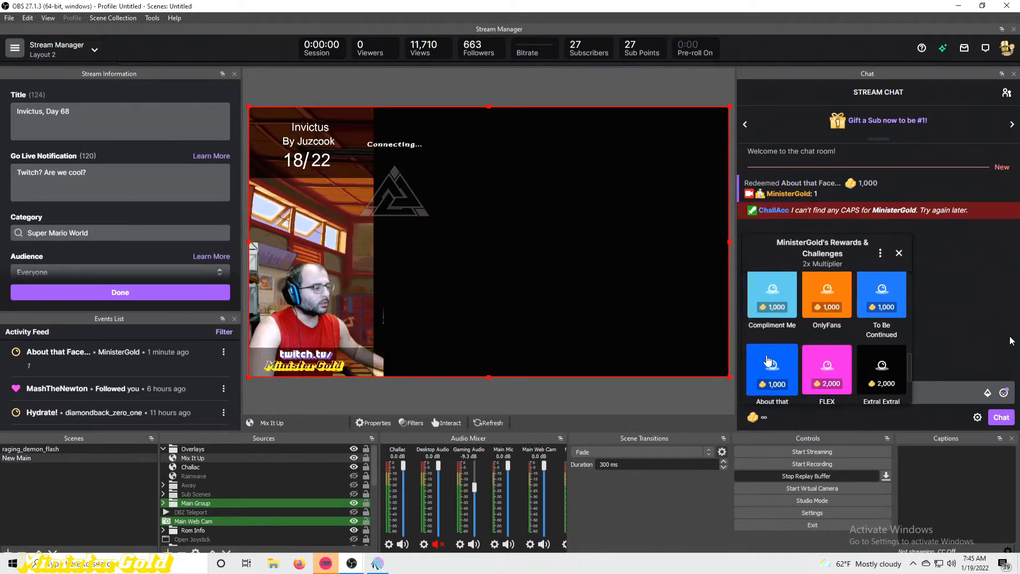
left_click(768, 361)
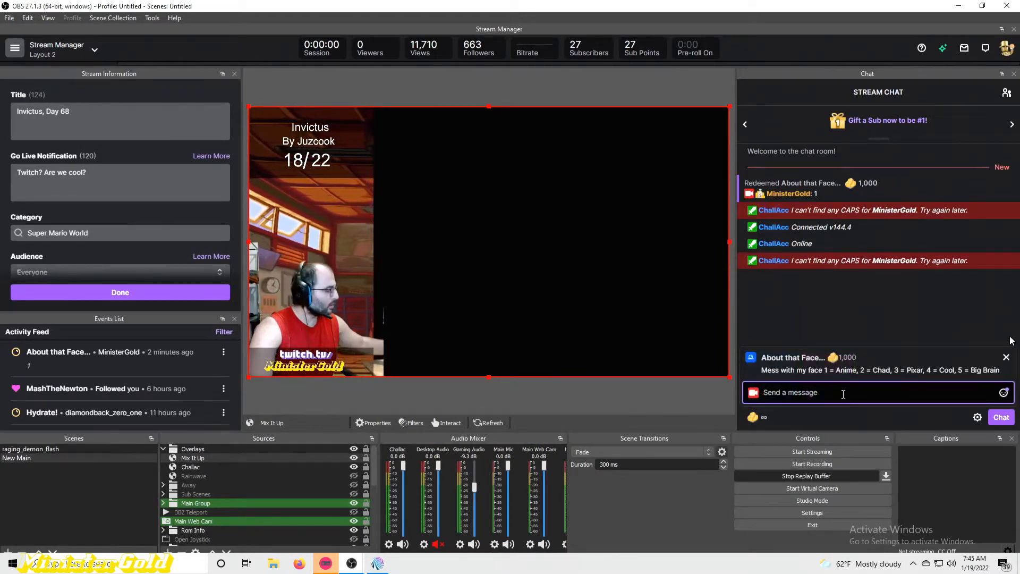
type("3")
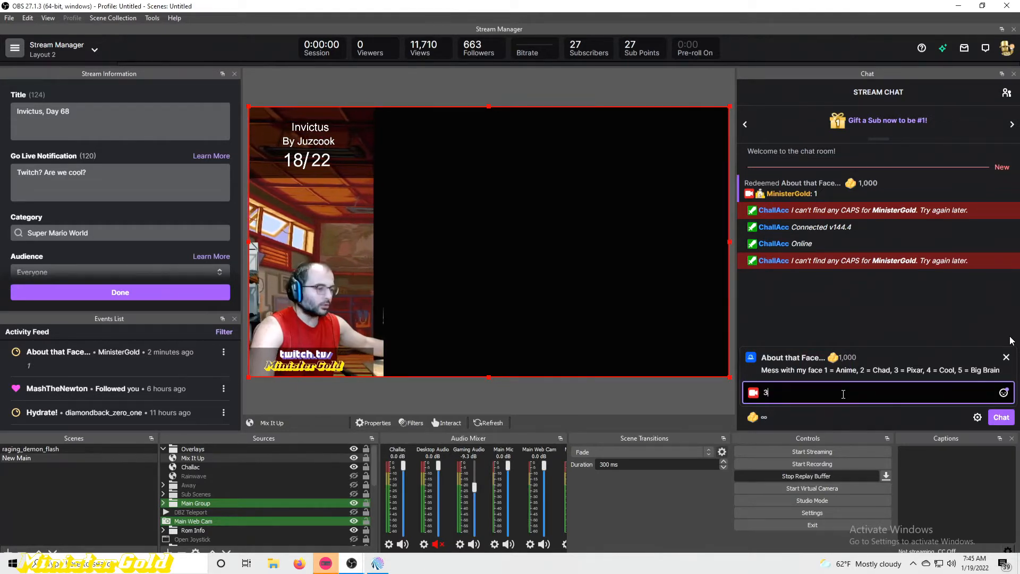
key("Return")
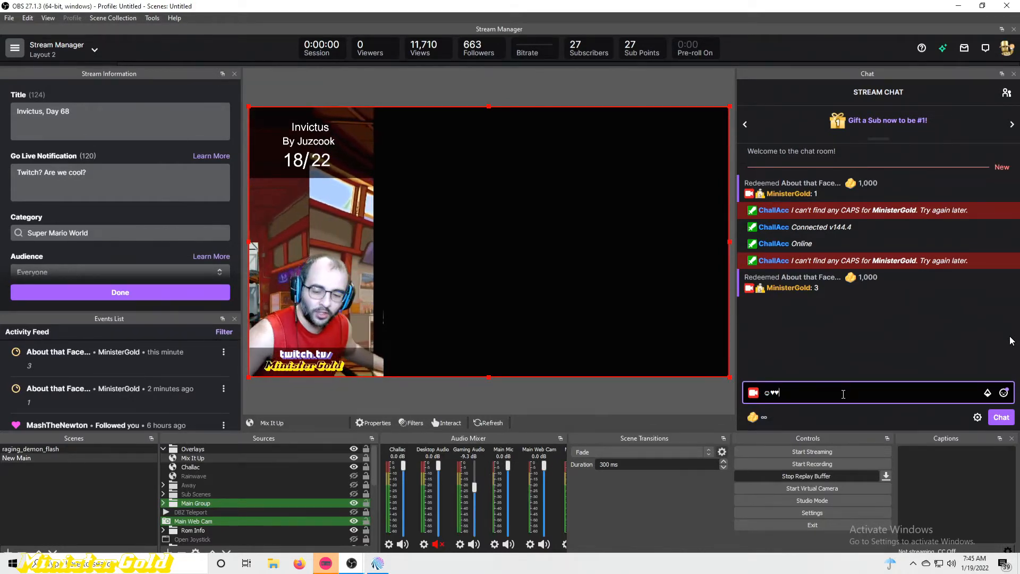
- Switch back to Mix It Up and open the Overlay Widgets page
key("alt+Tab")
key("alt+Tab")
key("alt+shift+Tab")
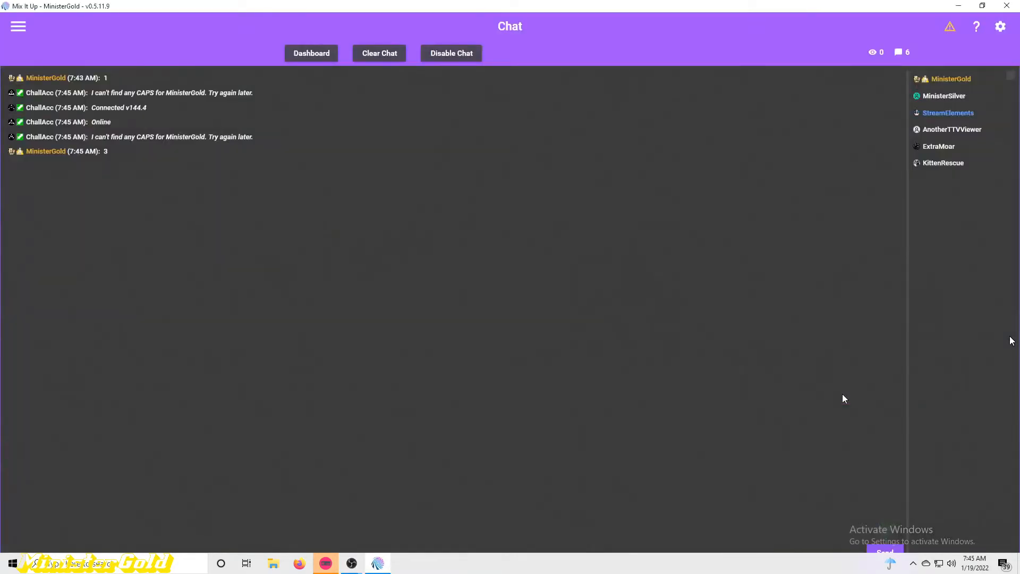
left_click(19, 26)
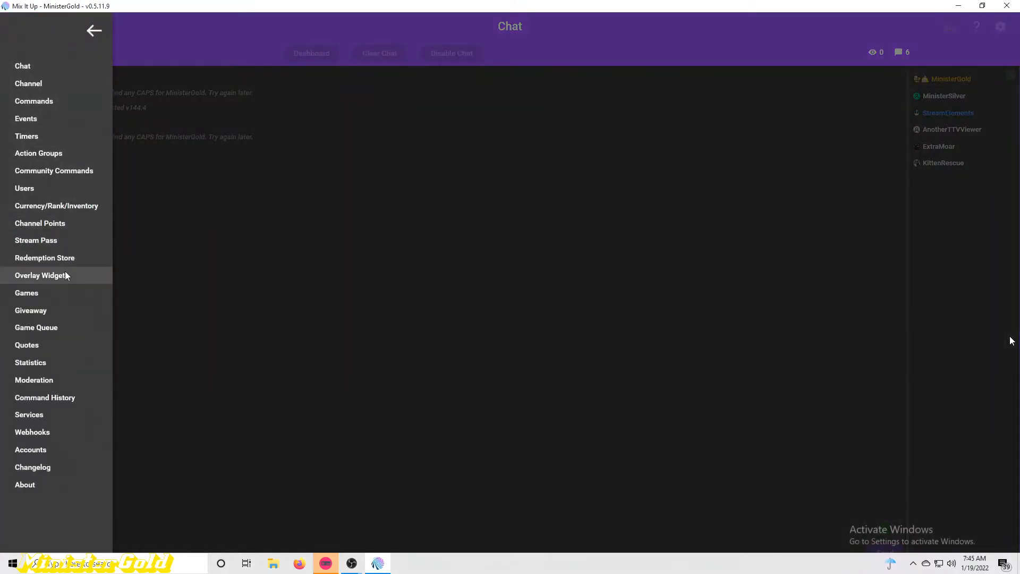
left_click(65, 274)
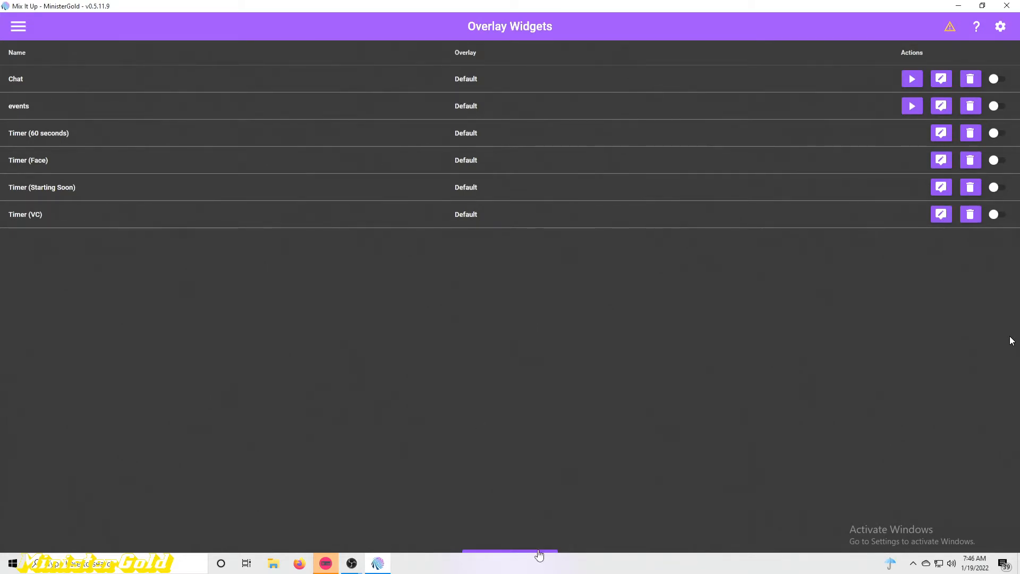
- Restore the Mix It Up window from full screen, then reposition and enlarge it so the Add Overlay Widget control is reachable
left_click(975, 9)
left_click_drag(415, 154, 423, 17)
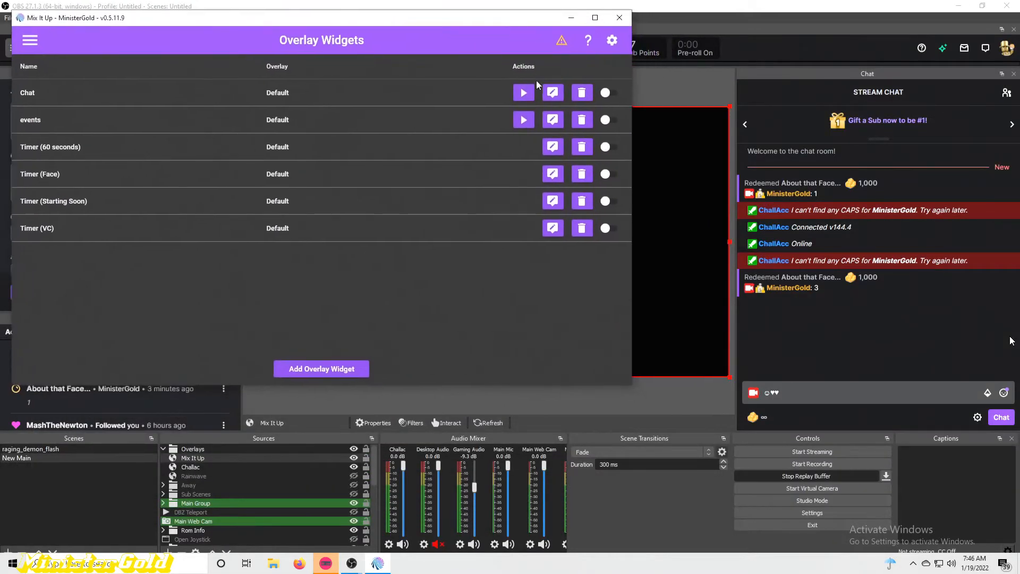
left_click_drag(631, 386, 1013, 552)
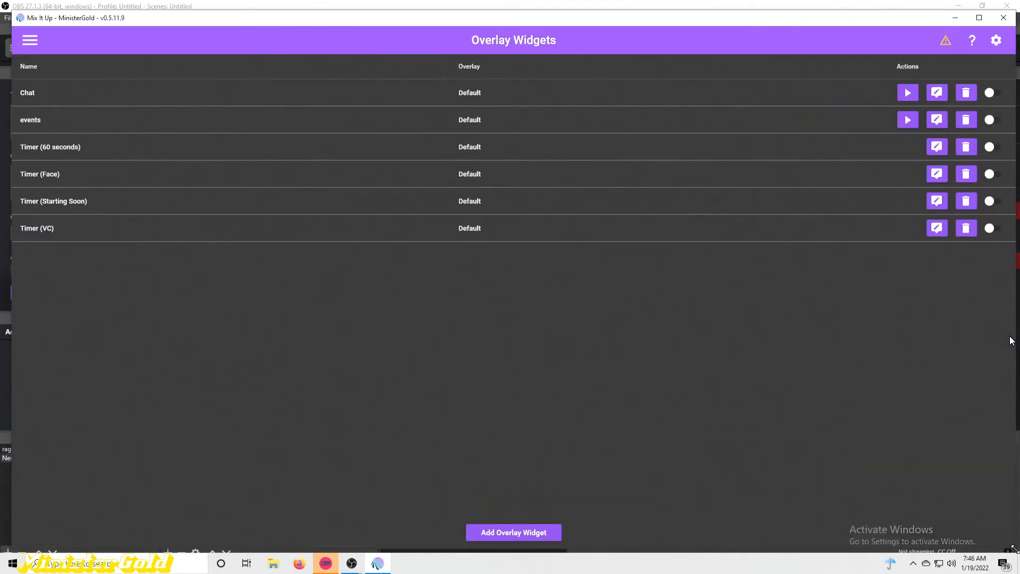
- Create a new overlay widget of type Timer and continue to its settings
left_click(522, 534)
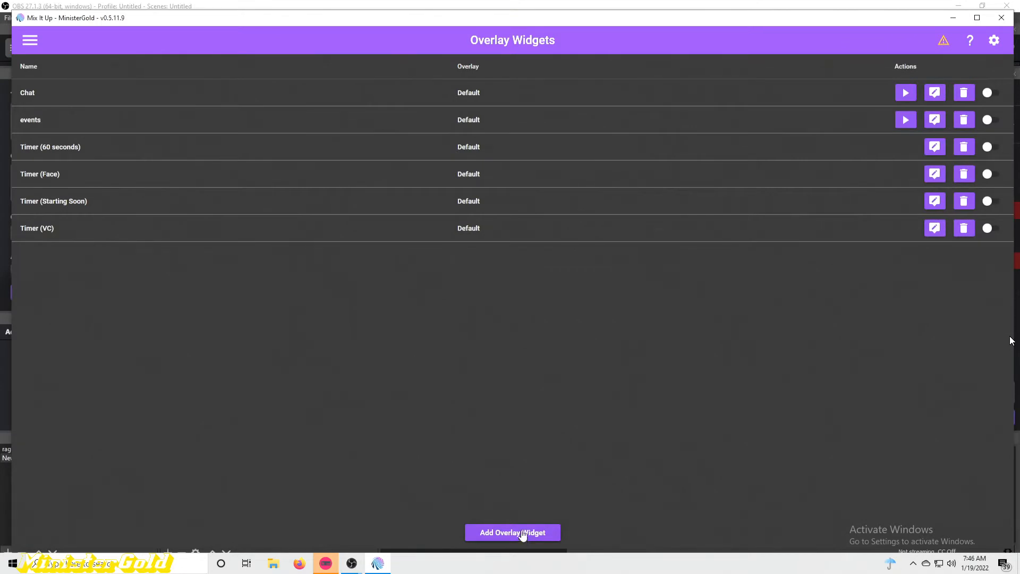
left_click(525, 211)
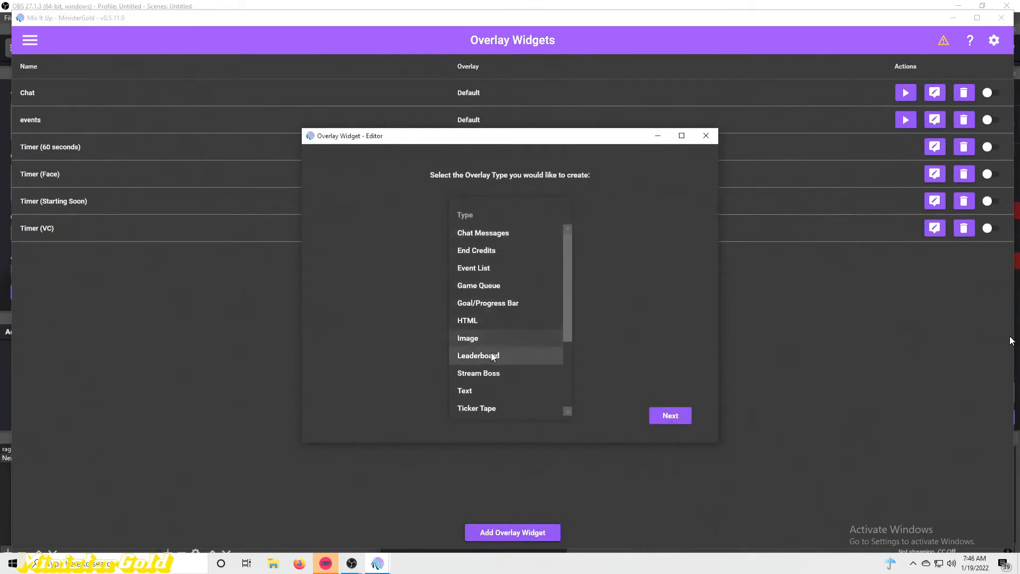
scroll(491, 352, "down", 2)
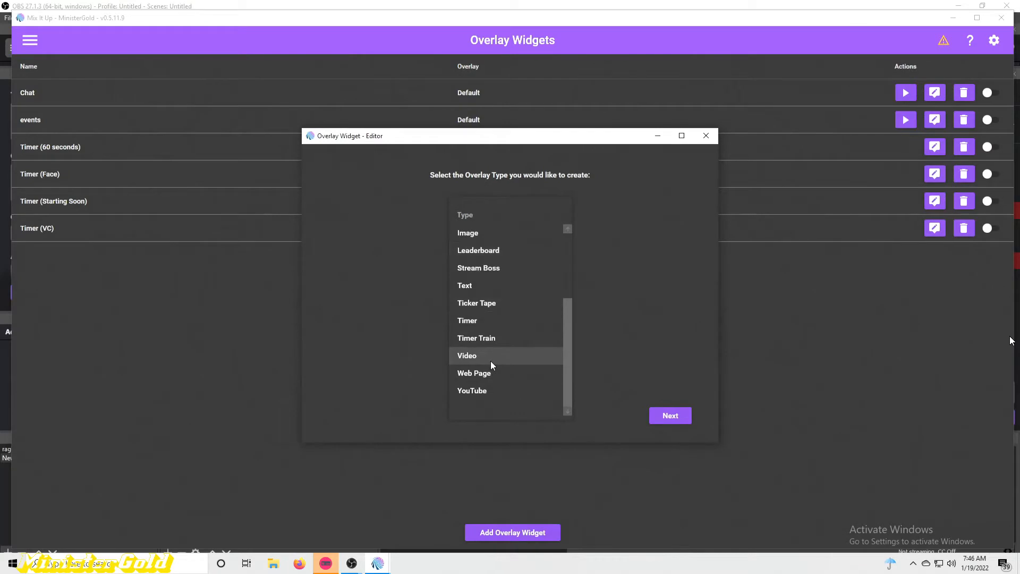
left_click(492, 320)
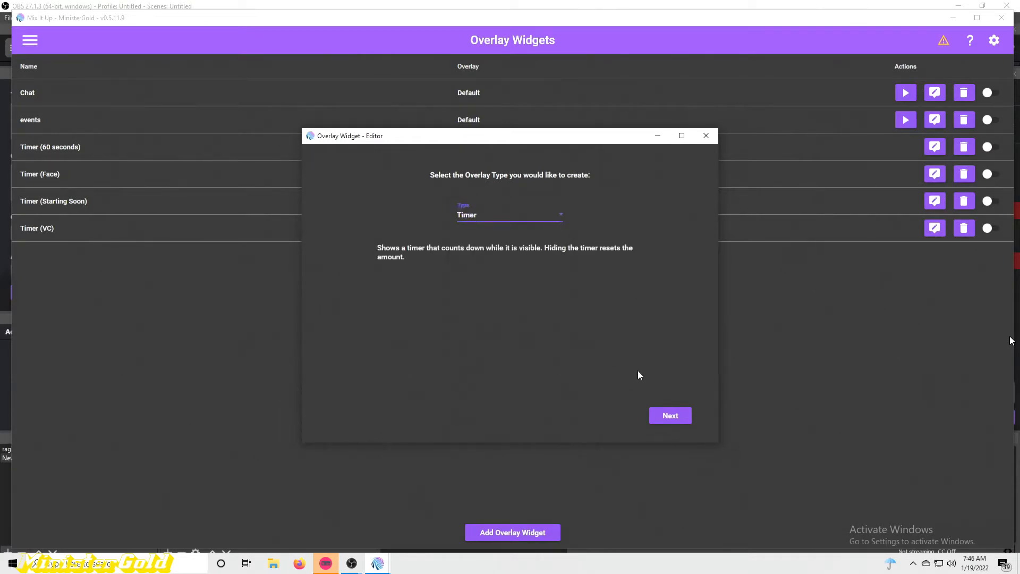
left_click(670, 415)
- Try the Simple, Percentage and Pixels screen position modes for the timer widget, ending with Pixels selected
left_click(443, 180)
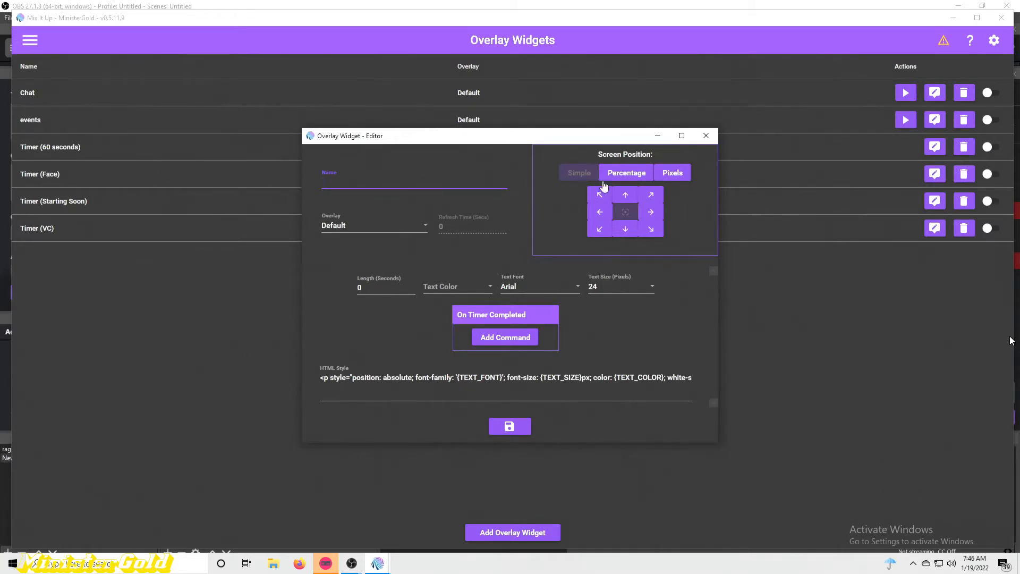
left_click(664, 182)
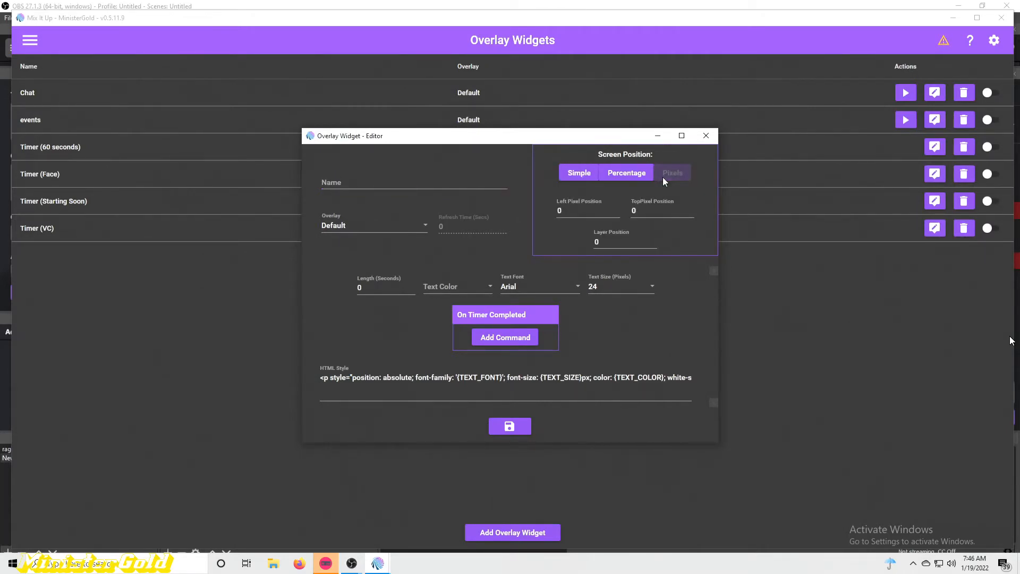
left_click(617, 175)
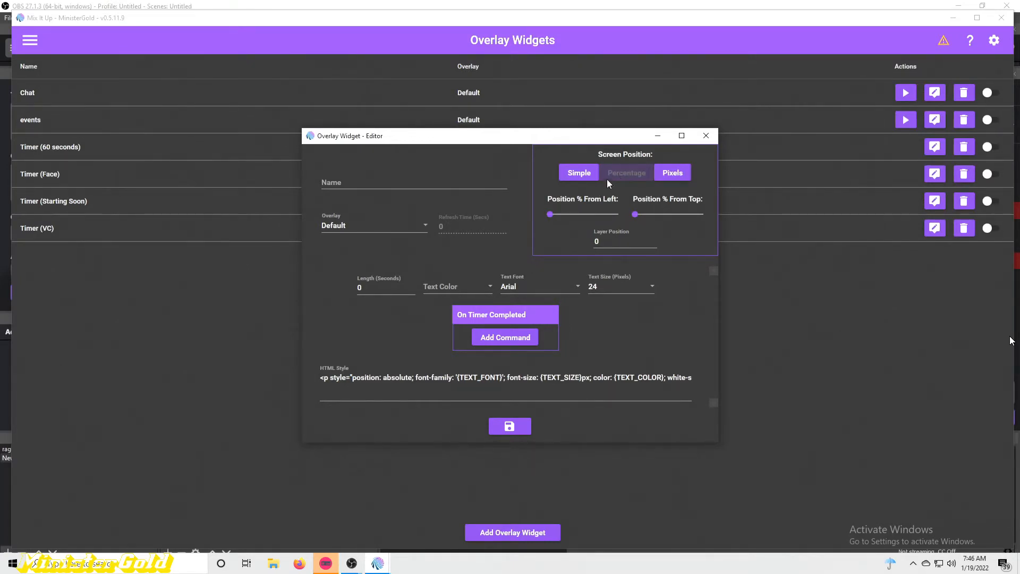
left_click(587, 171)
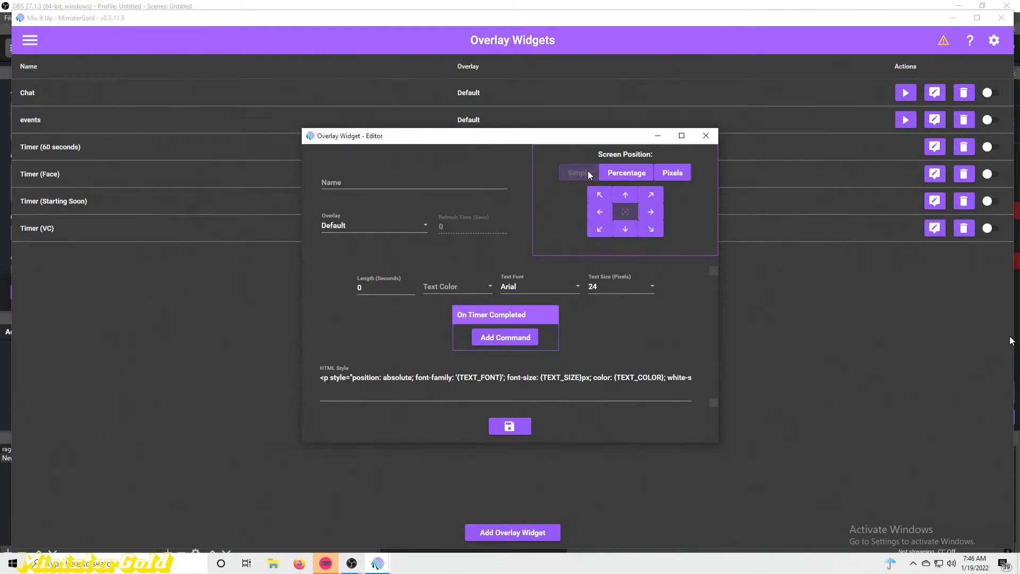
left_click(624, 177)
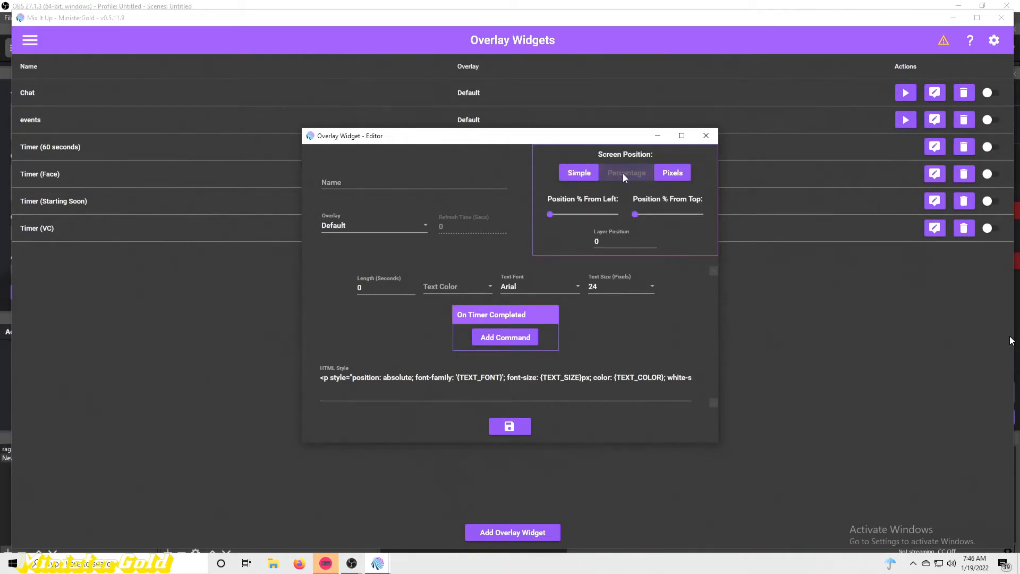
left_click(670, 177)
left_click(582, 208)
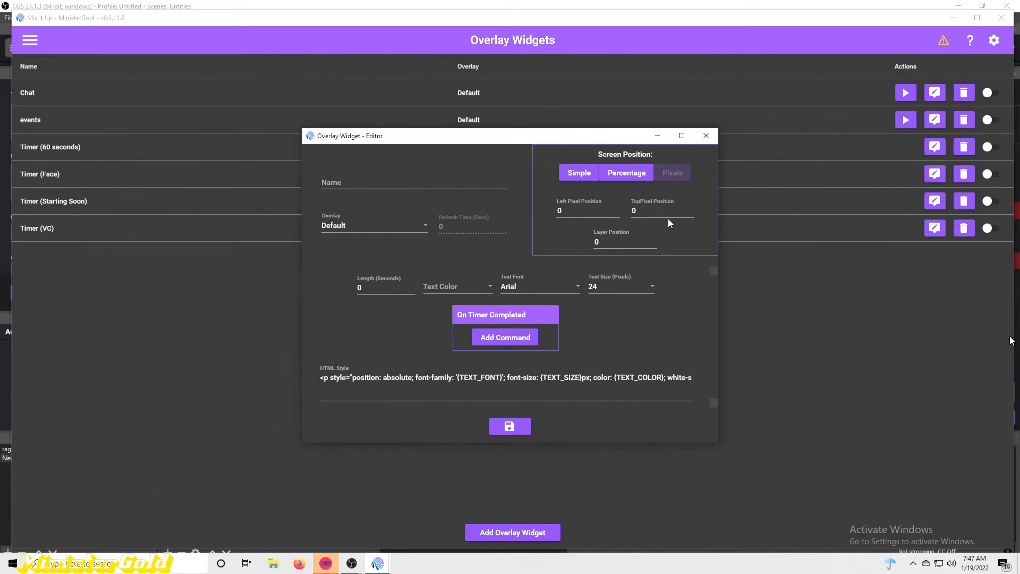
left_click(635, 177)
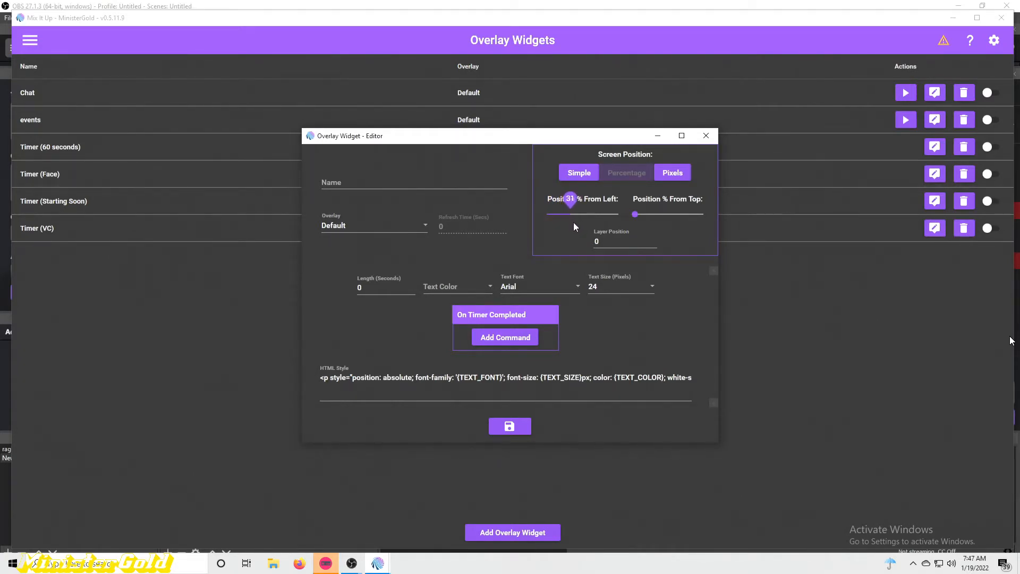
left_click(658, 174)
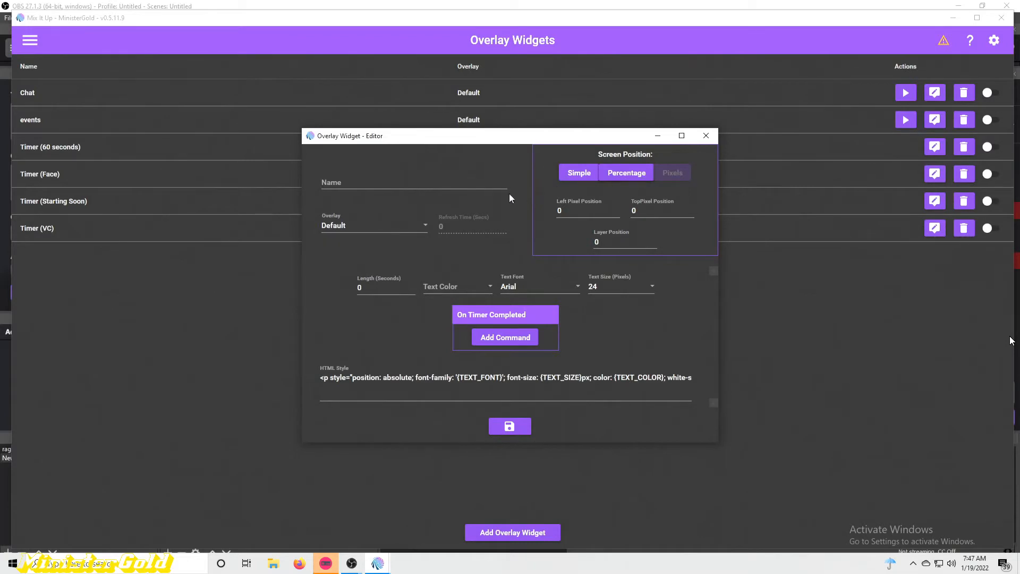
- Switch to Firefox, search Google for "color picker" and pick the medium blue #466aa6
left_click(364, 288)
left_click(297, 562)
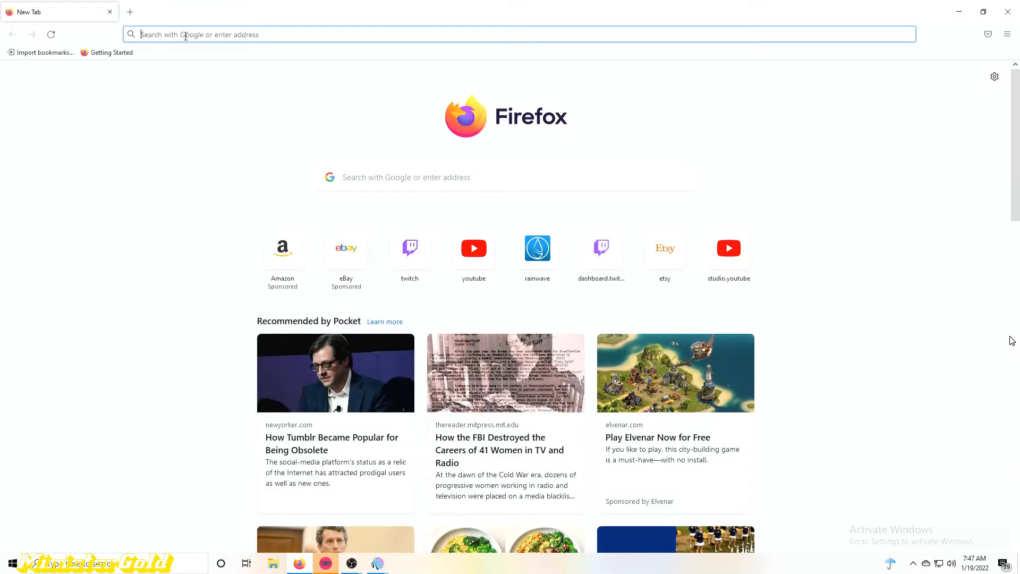
type("color pik")
key("BackSpace")
type("cker")
key("Return")
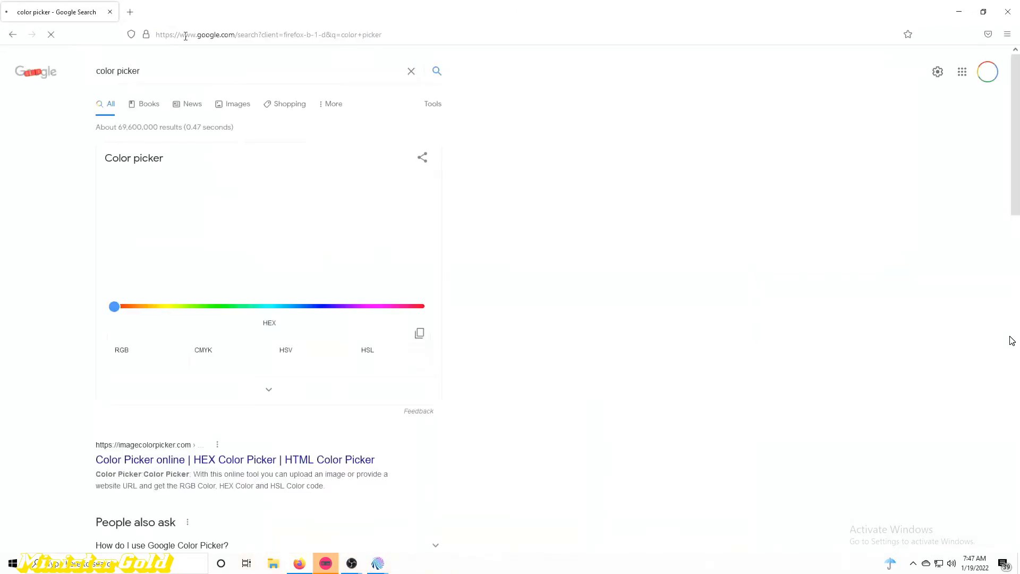
left_click_drag(302, 205, 341, 218)
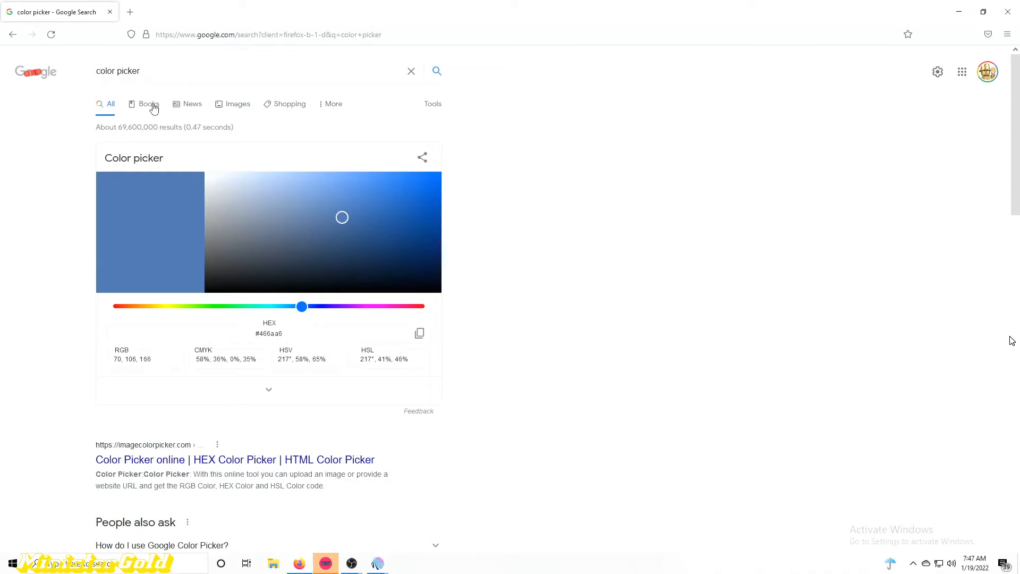
- Return to the overlay widget editor and look through the fonts available for the timer text without choosing another
key("alt+Tab")
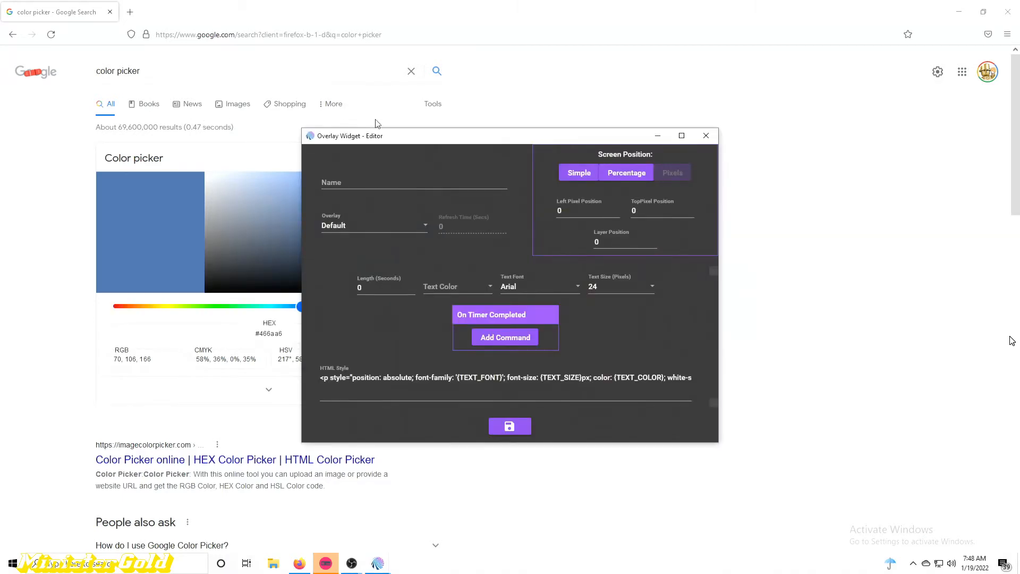
left_click(558, 288)
left_click(571, 287)
scroll(557, 378, "down", 5)
scroll(557, 378, "down", 20)
scroll(555, 382, "up", 15)
scroll(555, 379, "up", 12)
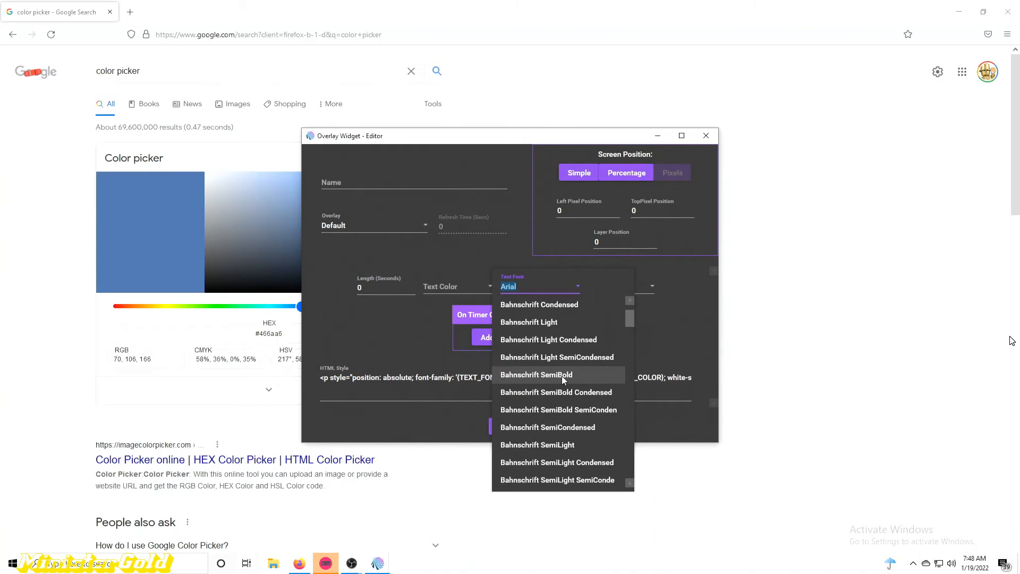
left_click(662, 279)
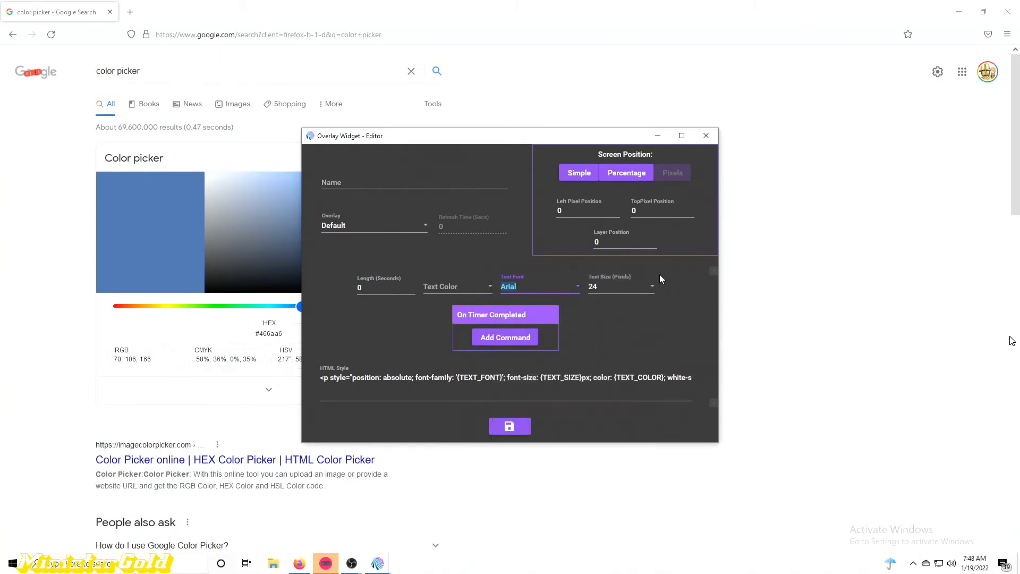
left_click(600, 243)
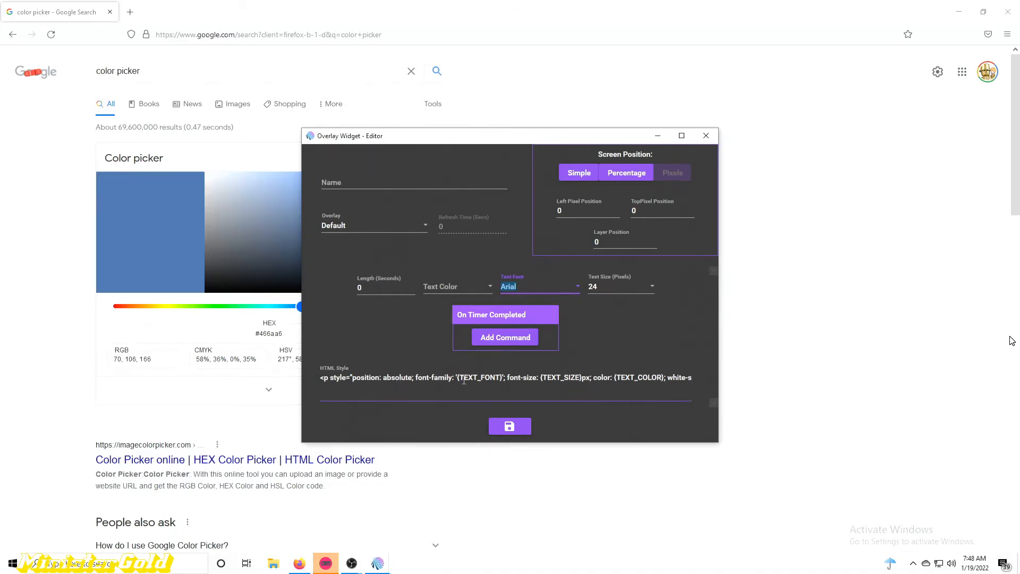
- Try adding background-color: rgba(0, 0, 0, 0.8) to the timer widget's HTML Style, directly after the font-family setting
left_click(507, 374)
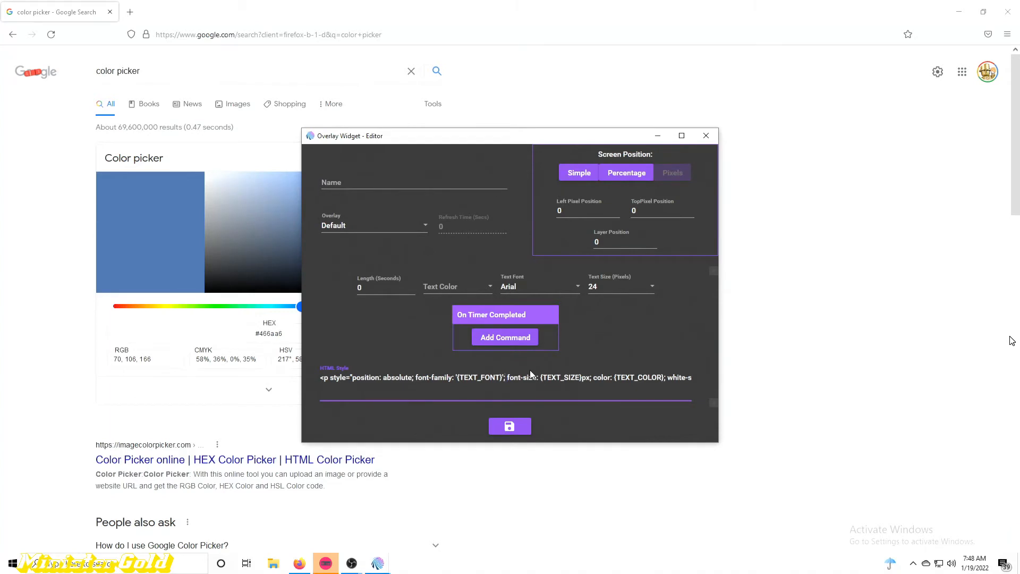
type("backg")
type("round-colo")
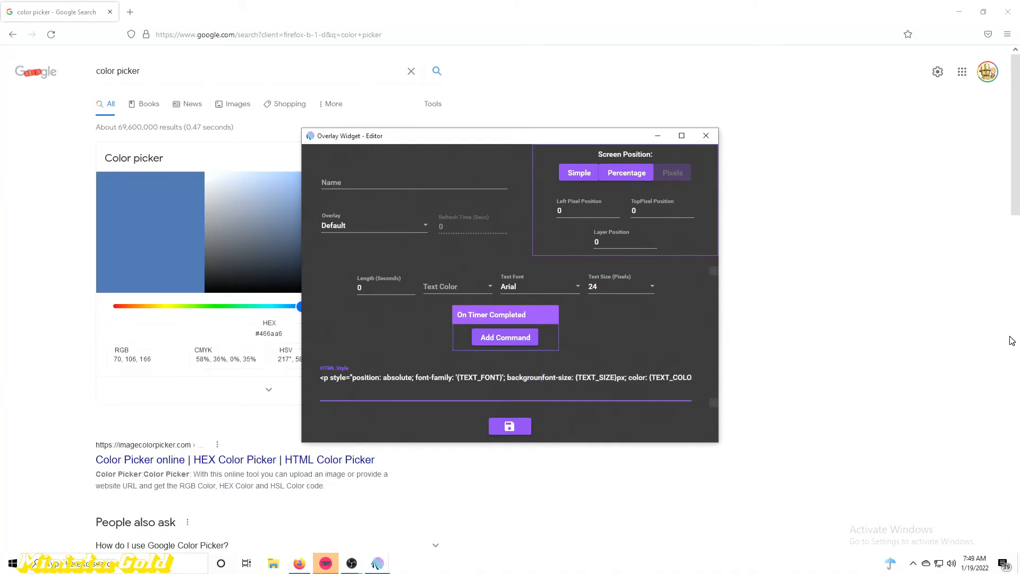
type("r: rgba")
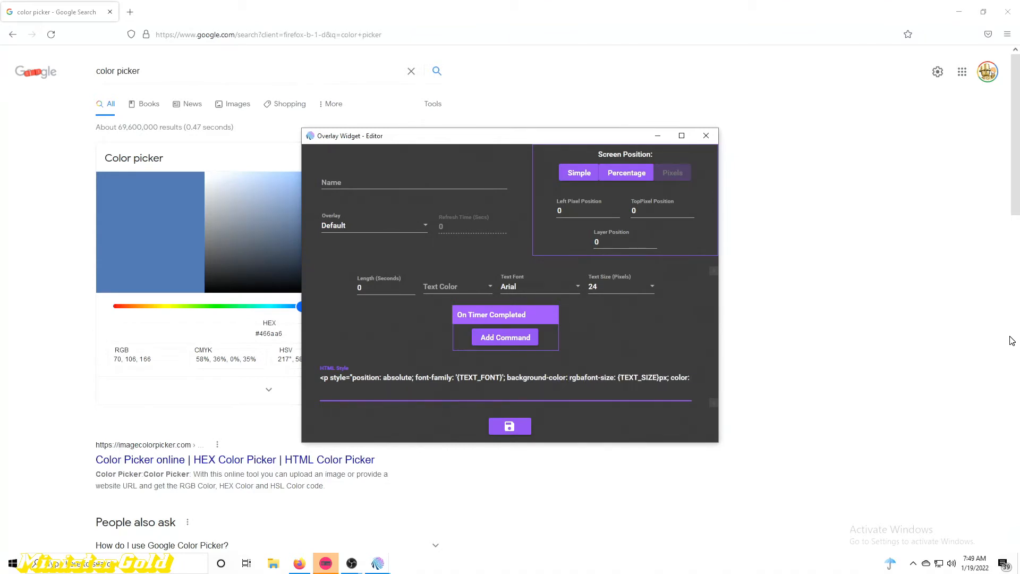
type("()")
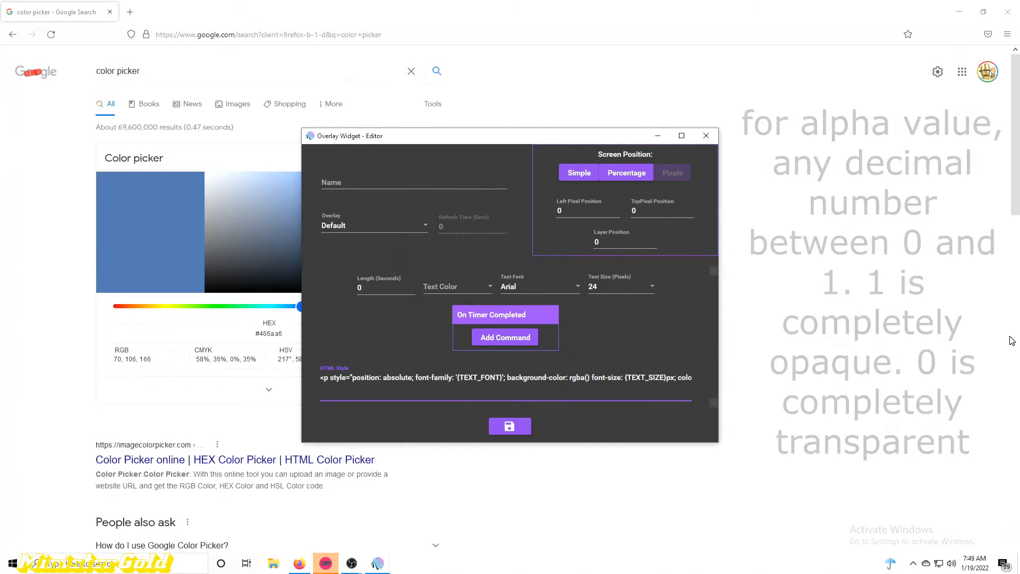
type("0, ")
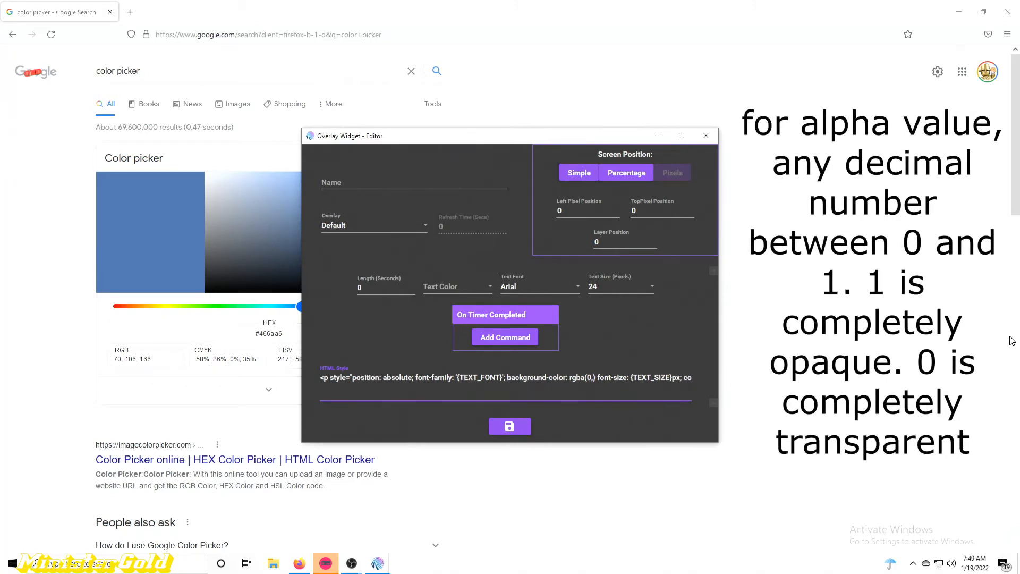
type("0, 0, ")
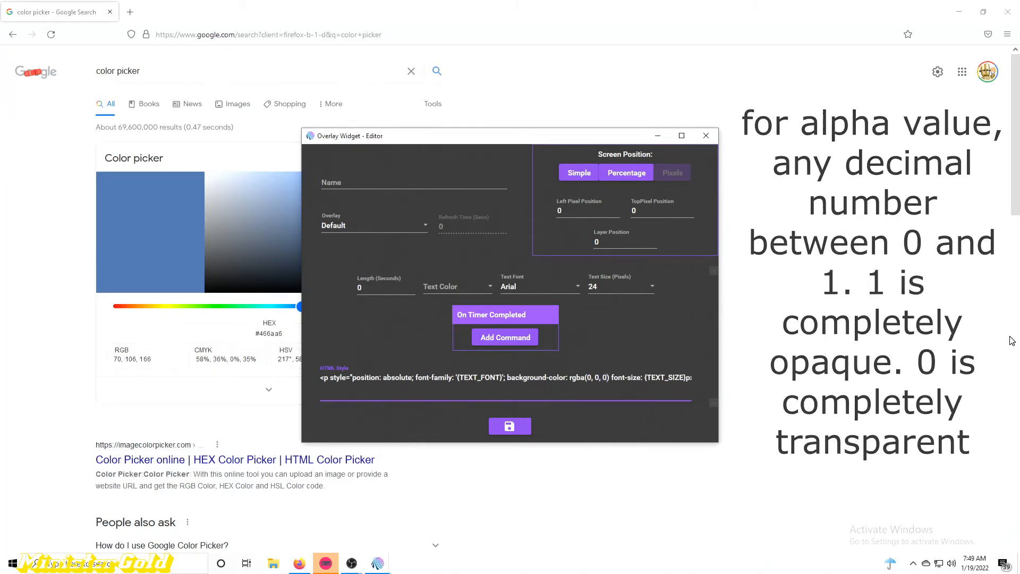
type("0.8")
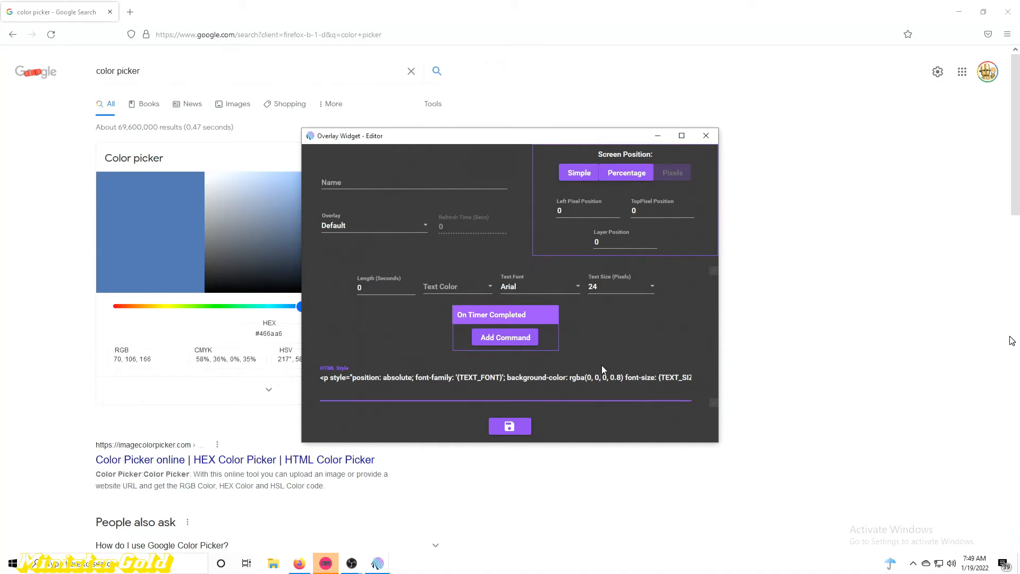
- Try adding the label "Face:" before {TIME} in the timer's HTML Style, and close the widget editor without saving
key("Right")
key("Right")
key("Right")
key("Right")
key("Right")
key("Right")
key("Right")
key("Right")
key("Right")
key("Right")
key("Right")
key("Right")
key("Right")
key("Right")
key("Right")
key("Right")
key("Right")
key("Right")
key("Right")
key("Right")
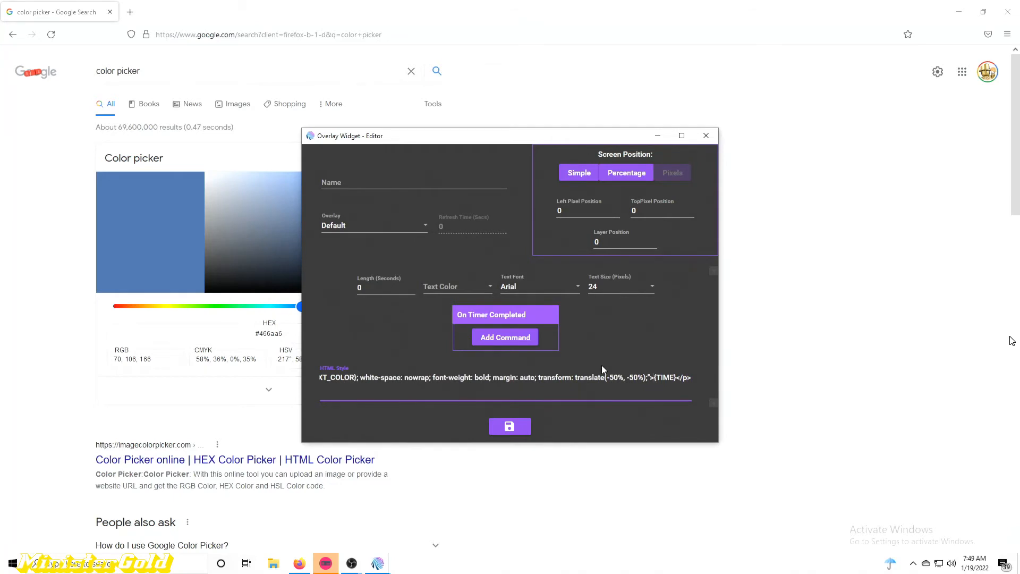
key("Left")
key("Left")
key("Left")
key("Left")
key("Left")
key("Left")
key("Left")
key("Left")
key("Left")
key("Left")
type("Face:")
left_click(706, 136)
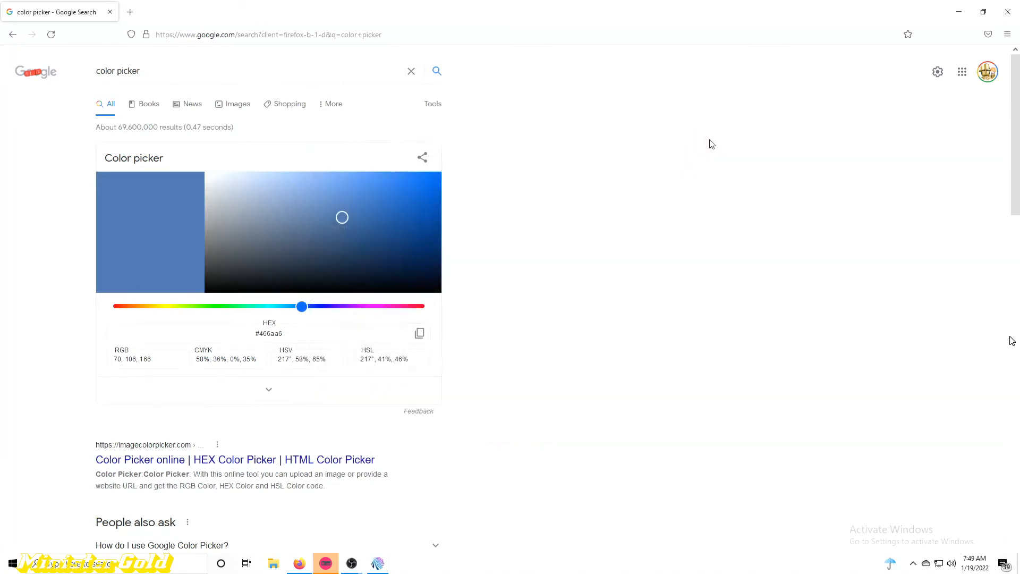
- Switch to the Mix It Up widget list and review the position, text and HTML Style settings of the Timer (Face) widget
key("alt+Tab")
key("alt+Tab")
key("alt+shift+Tab")
left_click(935, 173)
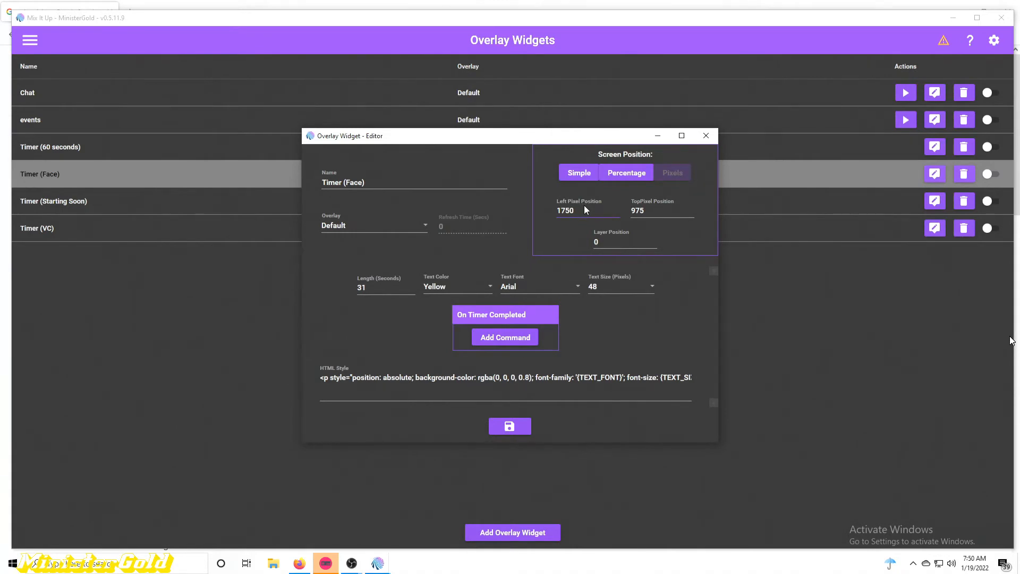
left_click(706, 138)
- Switch to OBS and retarget the Window Capture source, trying the Mix It Up window before settling on the Firefox color picker window
key("alt+Tab")
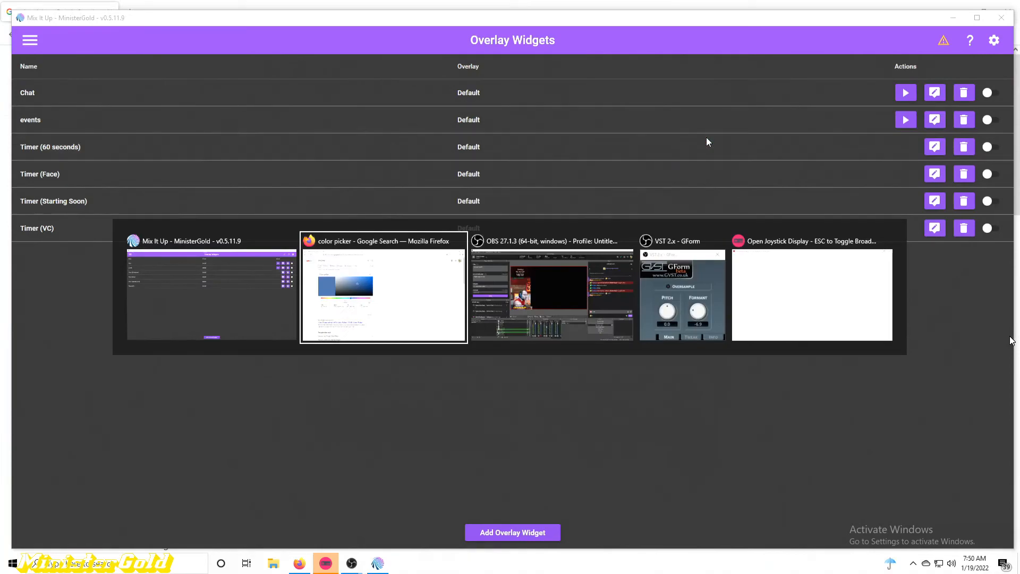
key("alt+Tab")
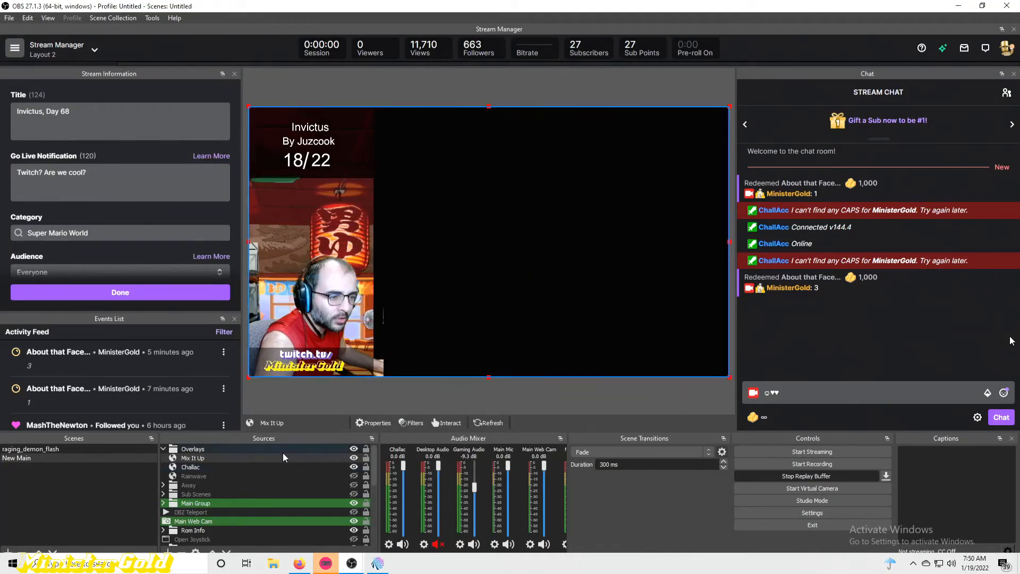
scroll(284, 460, "down", 2)
scroll(289, 462, "down", 3)
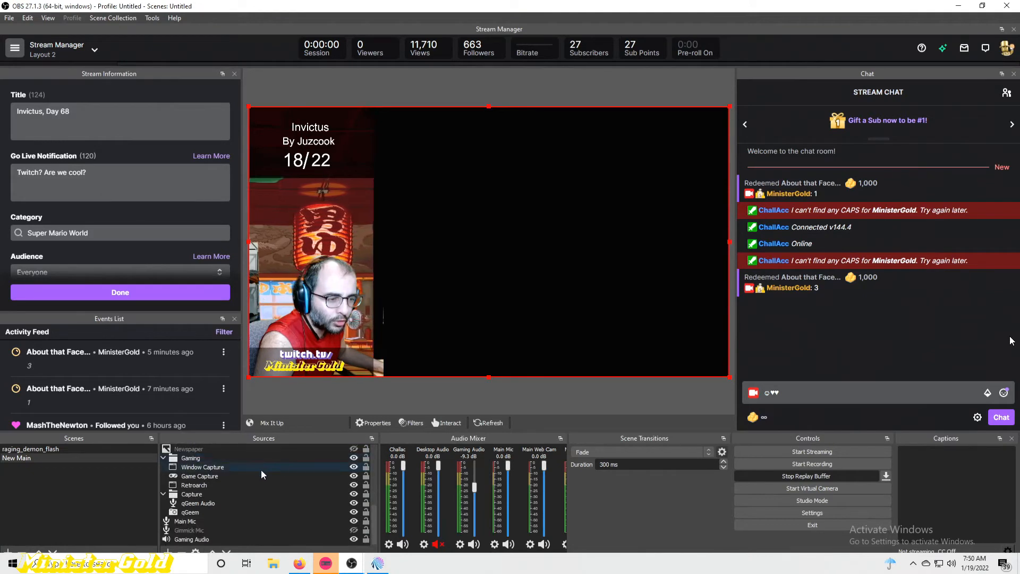
double_click(318, 468)
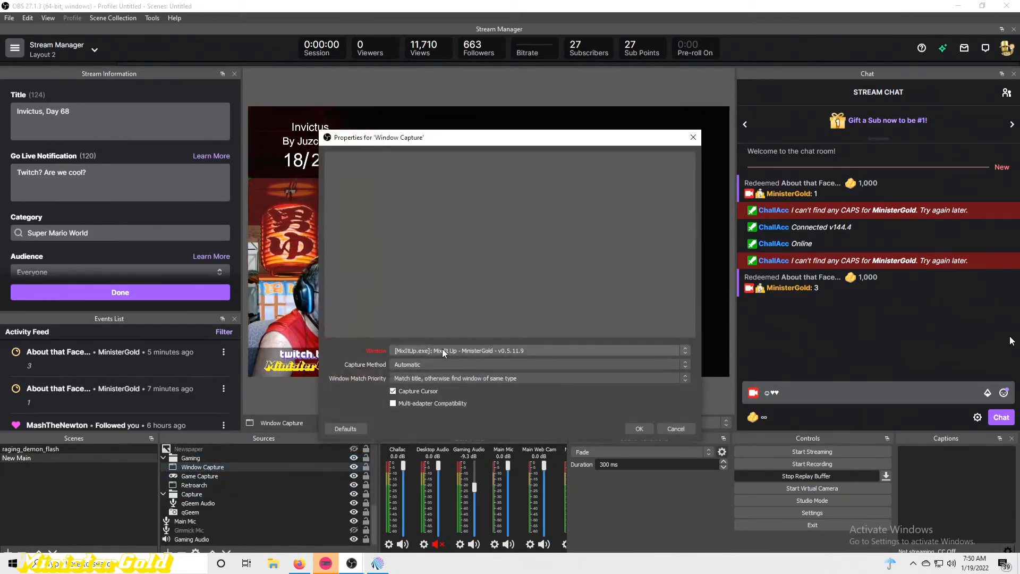
left_click(442, 350)
left_click(438, 359)
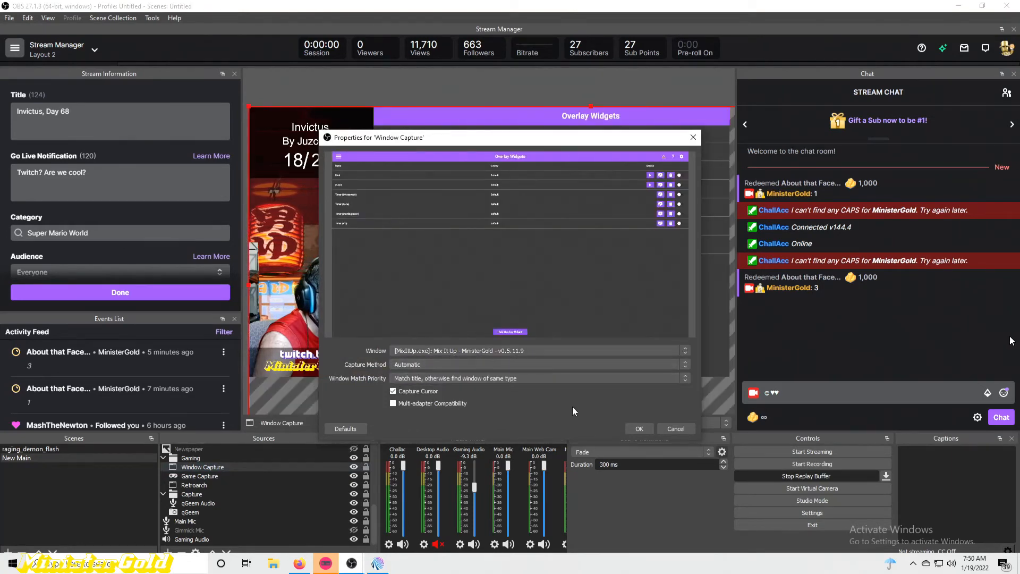
left_click(637, 428)
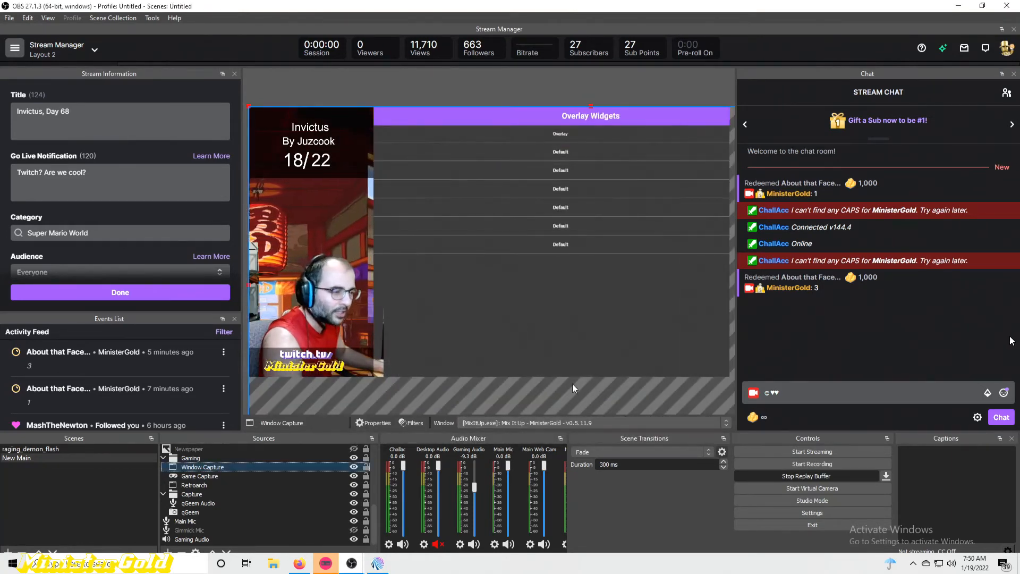
double_click(278, 465)
left_click(432, 351)
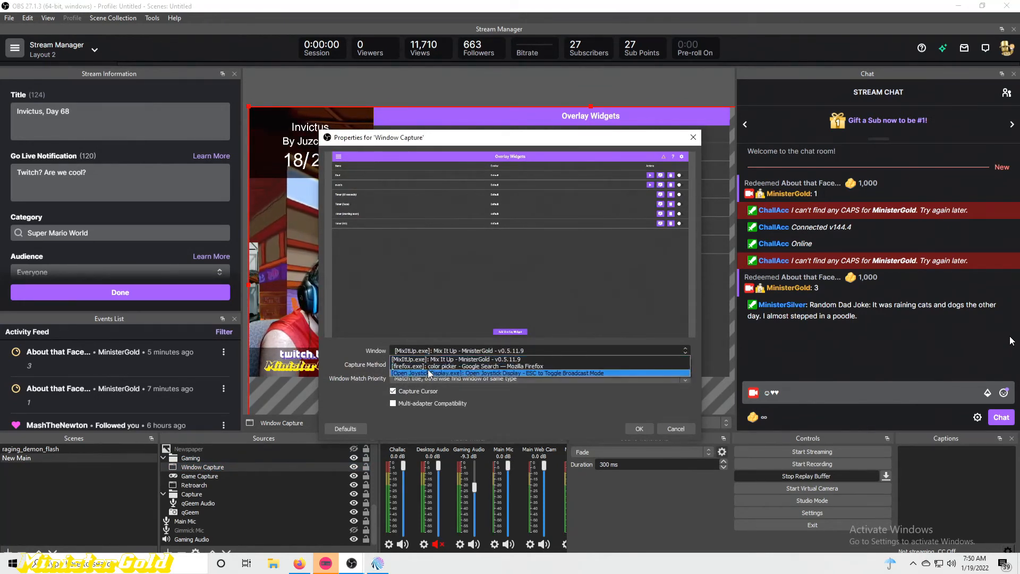
left_click(428, 367)
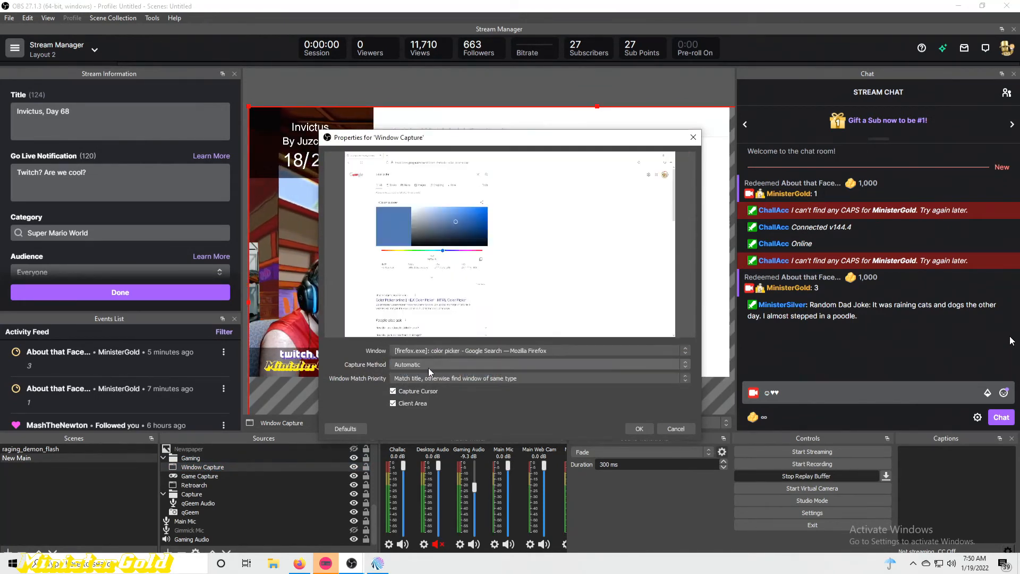
left_click(639, 428)
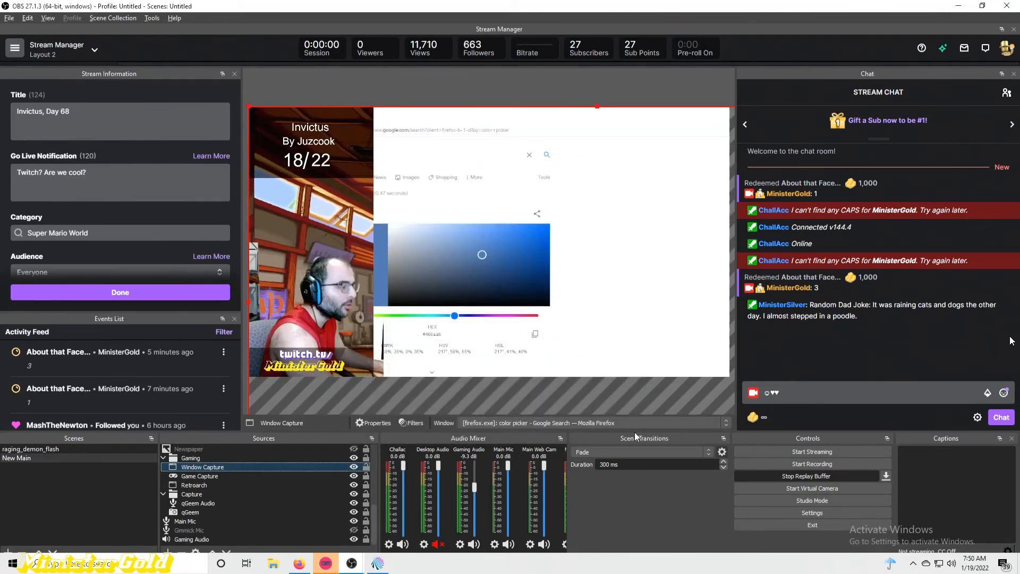
- Enable the Timer (Face) widget in Mix It Up and return to OBS to check the countdown in the preview
key("alt+Tab")
key("Tab")
key("alt+shift+Tab")
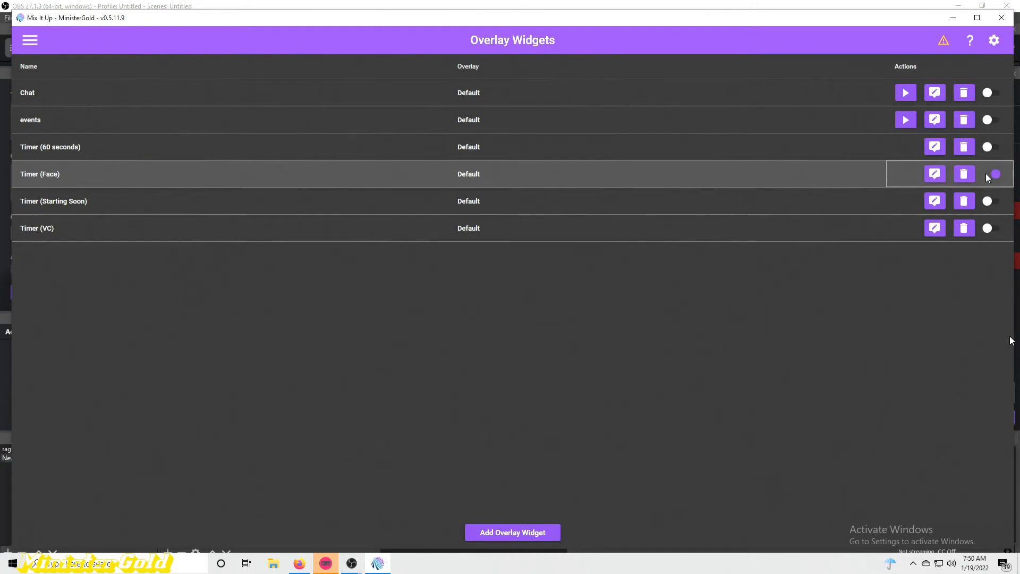
key("alt+Tab")
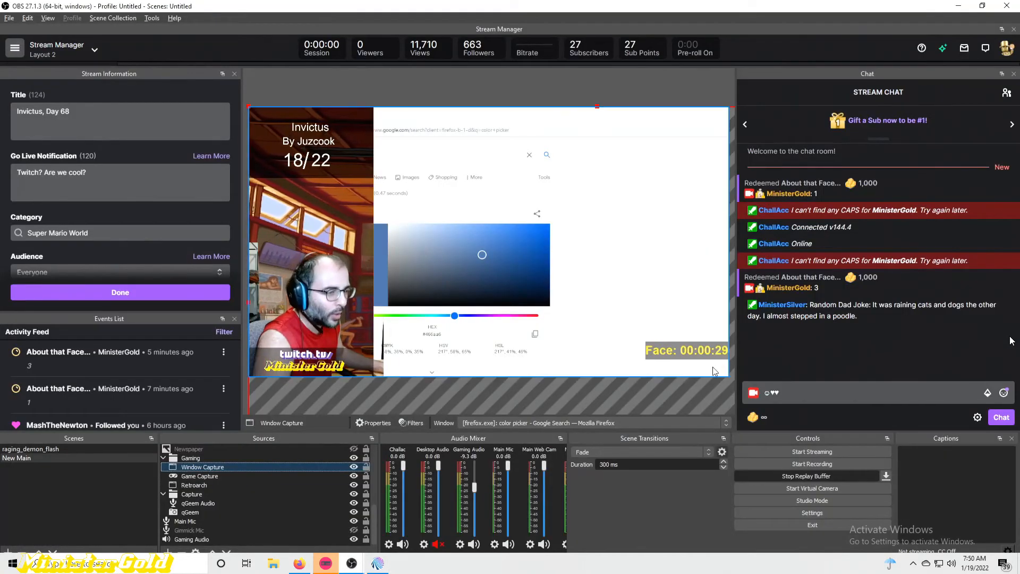
left_click(652, 367)
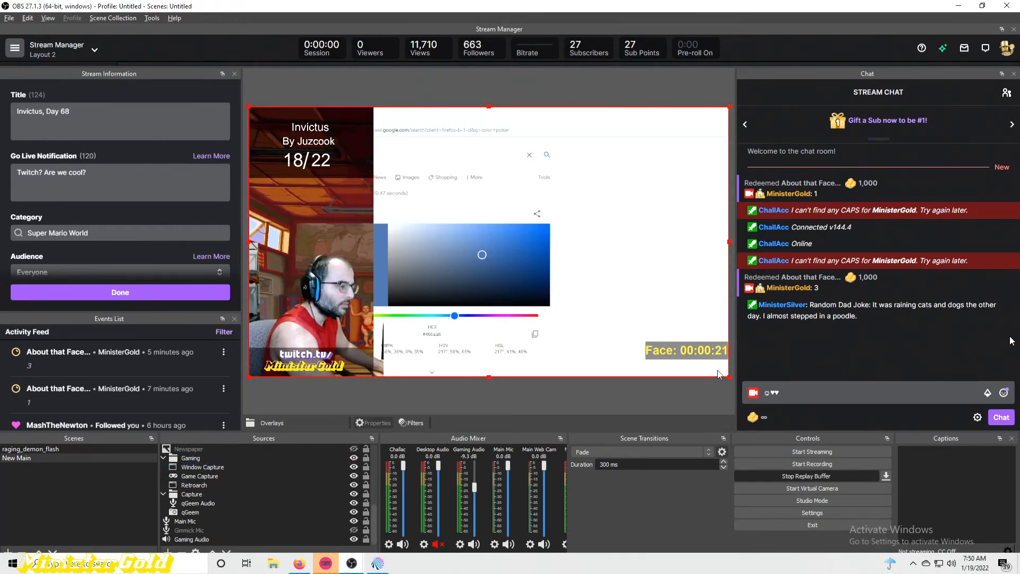
- Switch to Mix It Up, go to Channel Points and open the command of the "About that Face..." reward for editing
key("alt+Tab")
key("alt+Tab")
key("alt+shift+Tab")
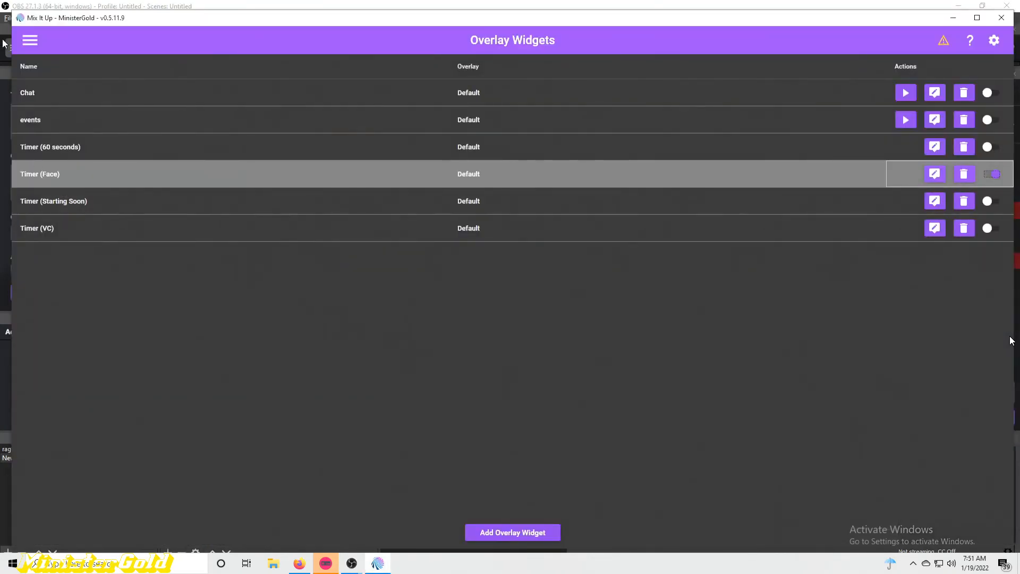
left_click(30, 41)
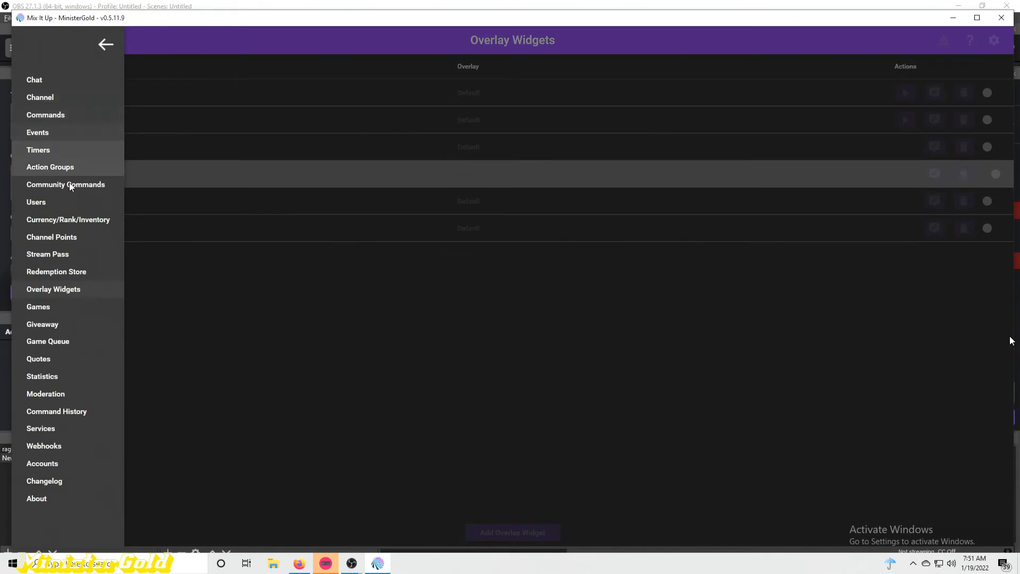
left_click(66, 238)
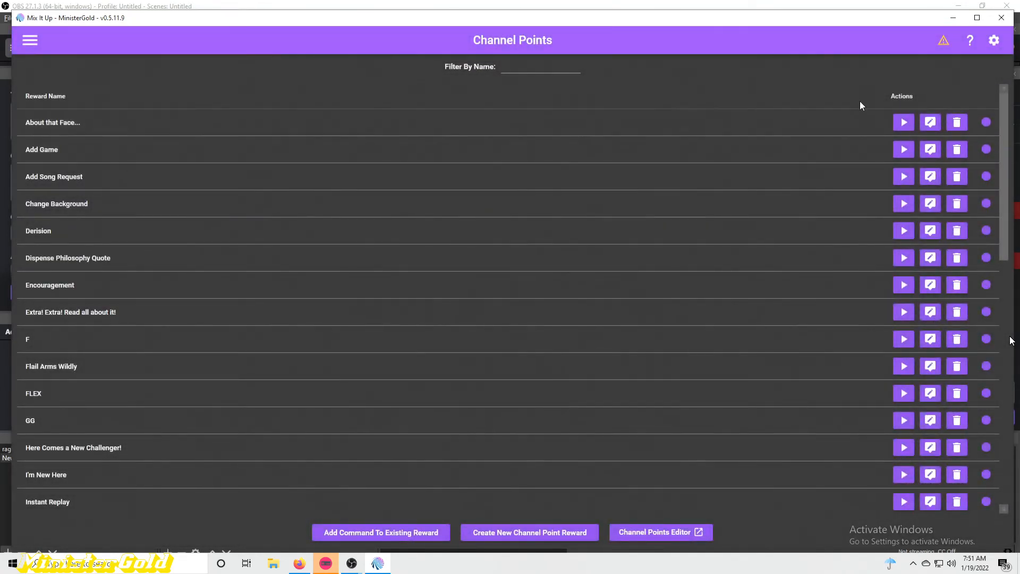
left_click(929, 123)
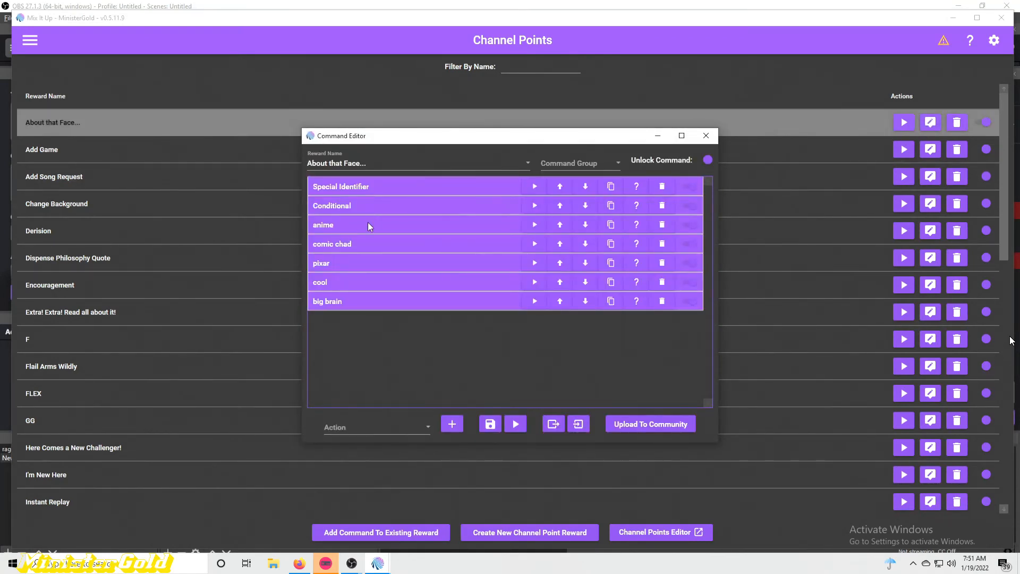
- Expand the anime conditional of the reward command and look through its clause and nested actions
left_click(338, 222)
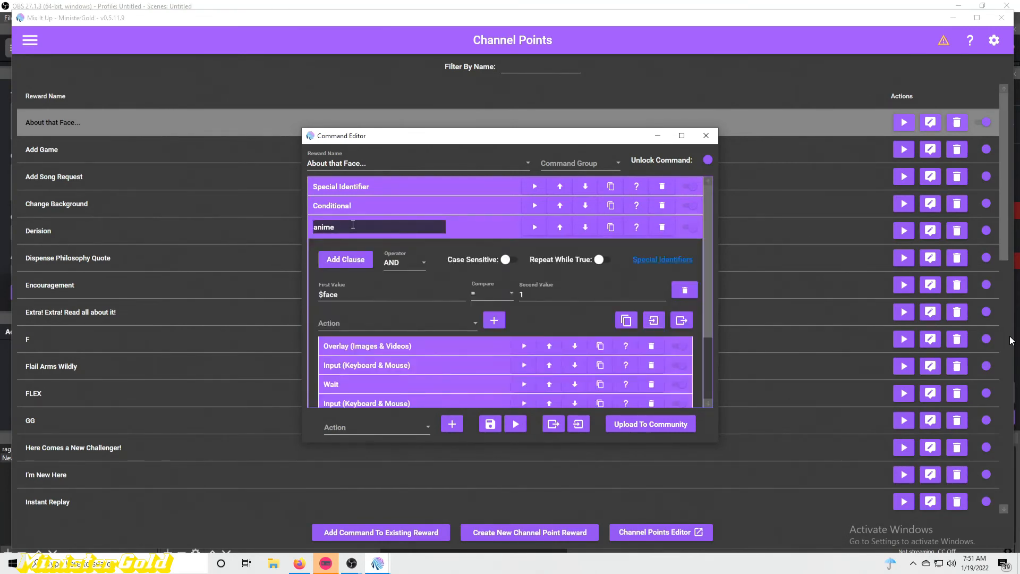
scroll(361, 244, "down", 3)
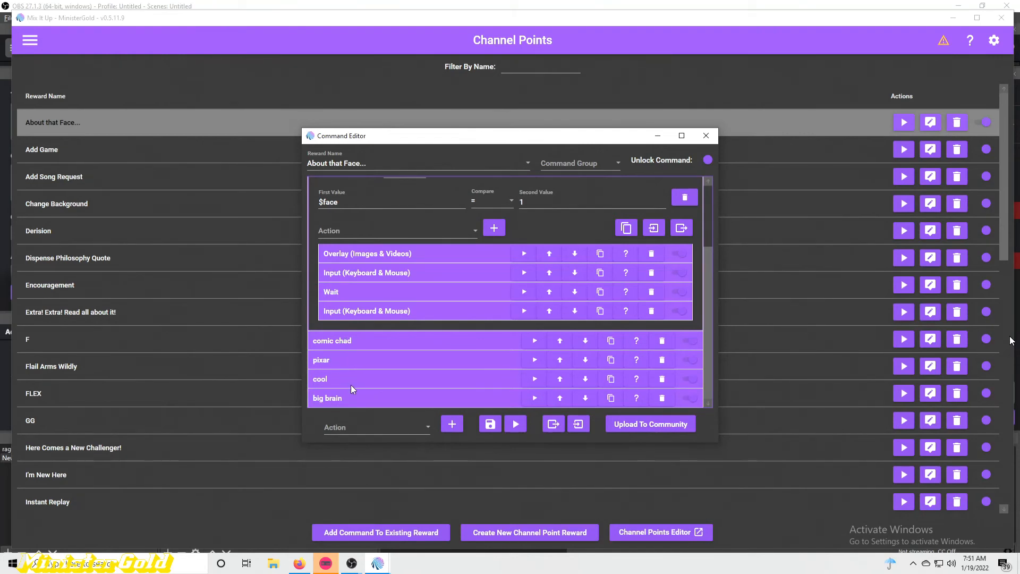
scroll(390, 218, "up", 4)
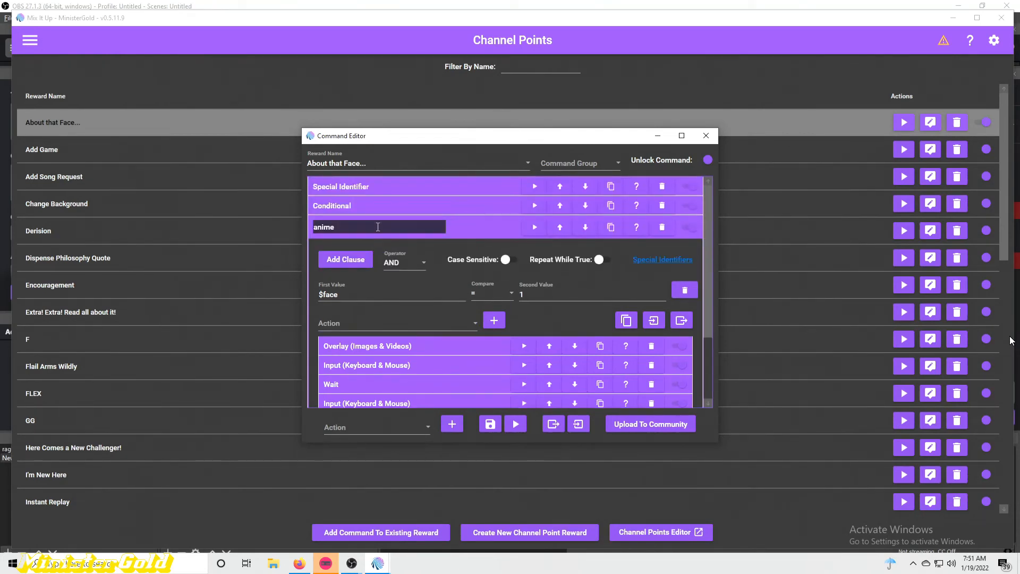
- Examine the face special identifier and the out-of-range conditional, including the special identifier nested inside it
left_click(387, 186)
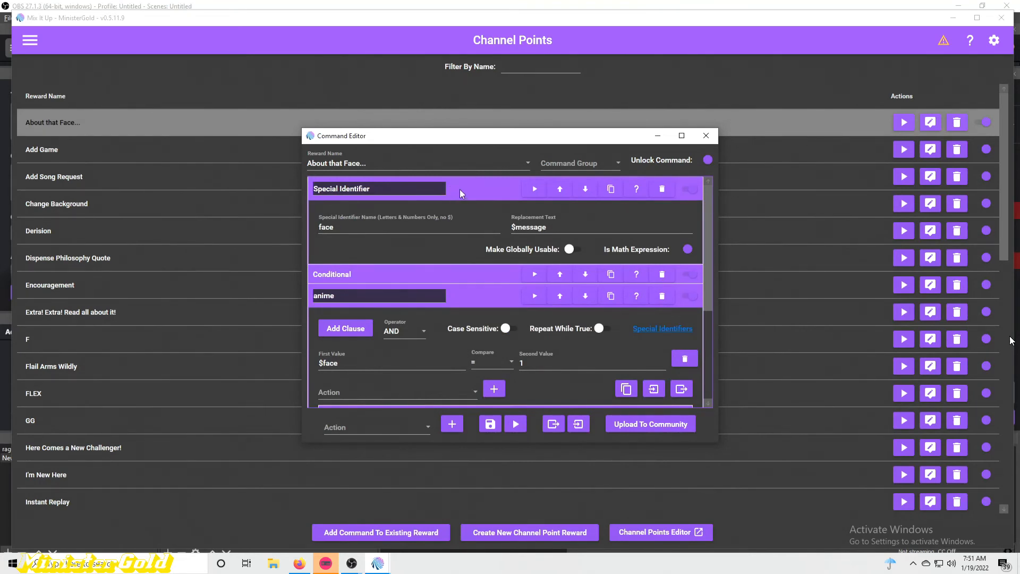
left_click(481, 279)
scroll(538, 298, "down", 2)
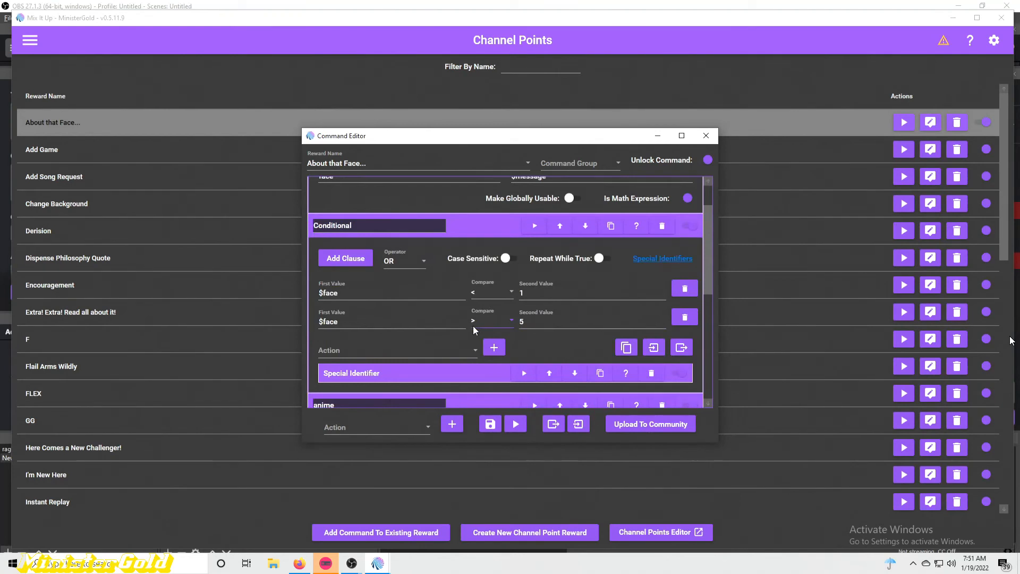
left_click(441, 373)
scroll(440, 373, "down", 3)
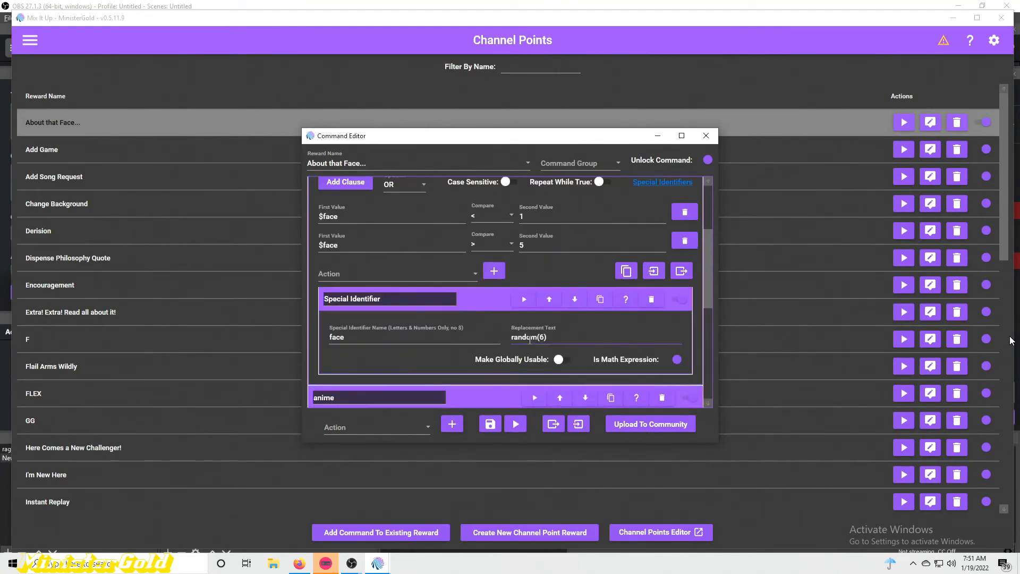
scroll(529, 338, "up", 5)
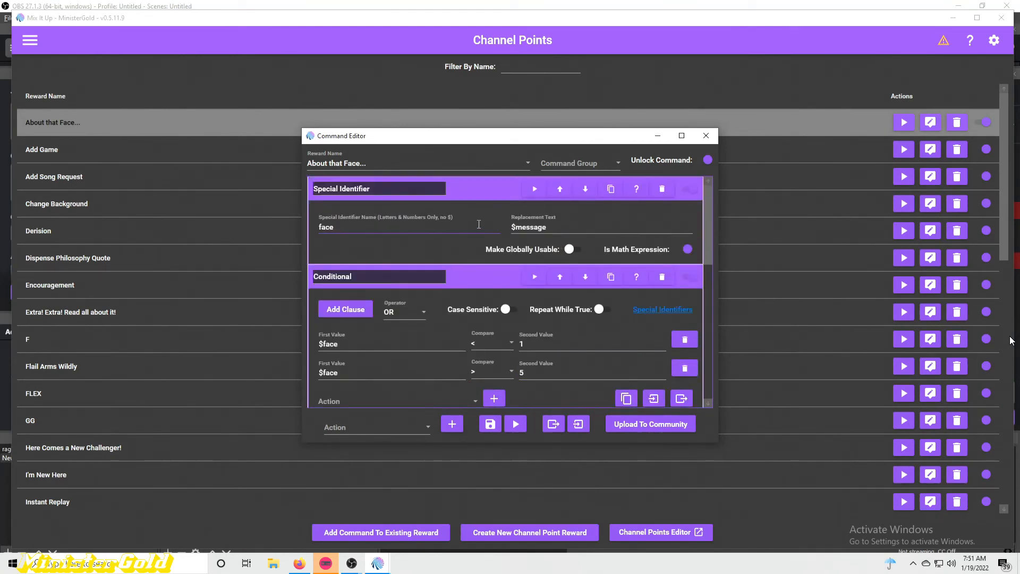
- Collapse the special identifier and the unnamed conditional, and review the action sequence inside the anime conditional
left_click(483, 191)
left_click(479, 215)
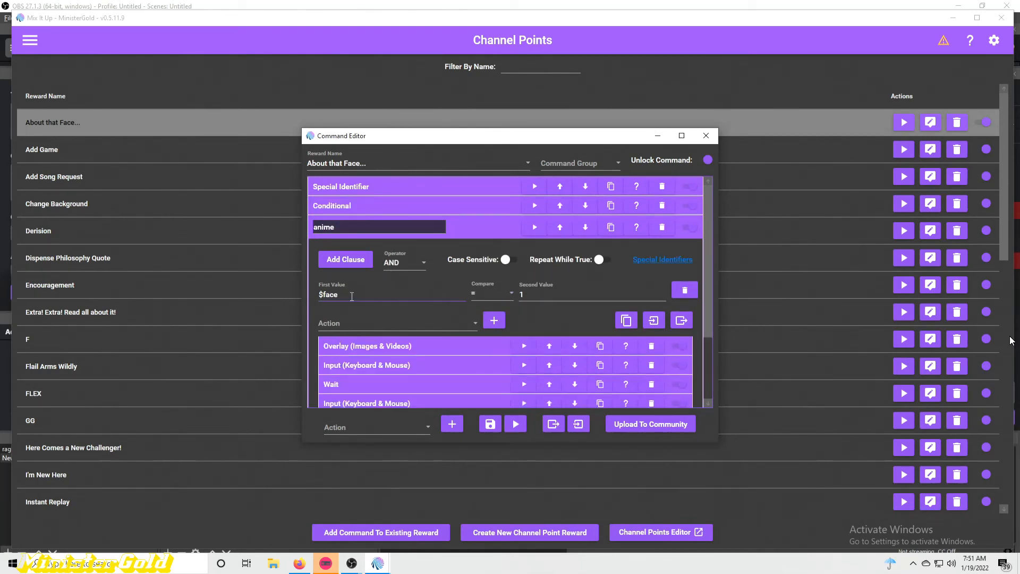
scroll(422, 344, "down", 3)
scroll(422, 349, "down", 1)
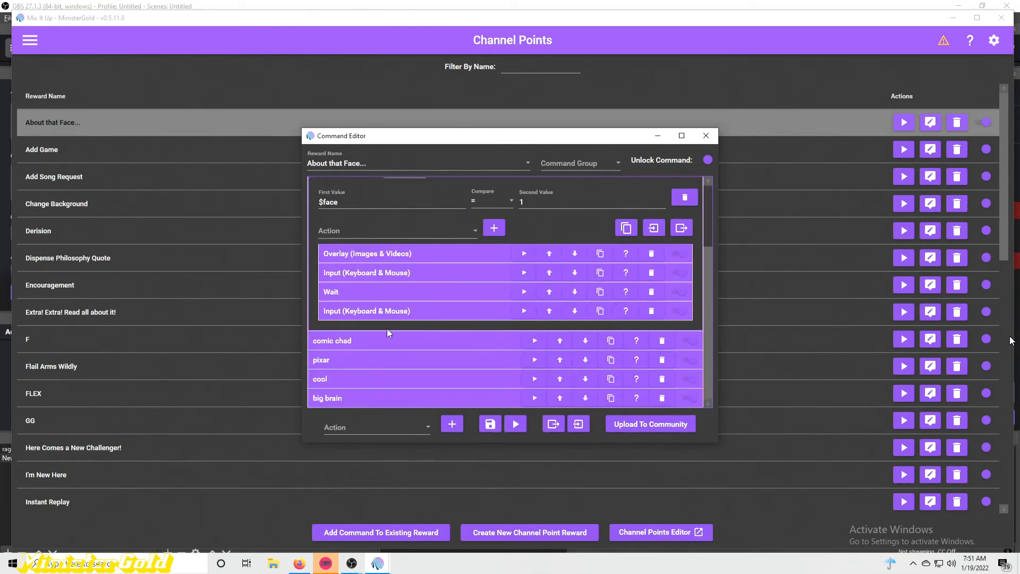
- Delete the Overlay (Images & Videos) action from the anime conditional and from the comic chad conditional
scroll(411, 336, "up", 3)
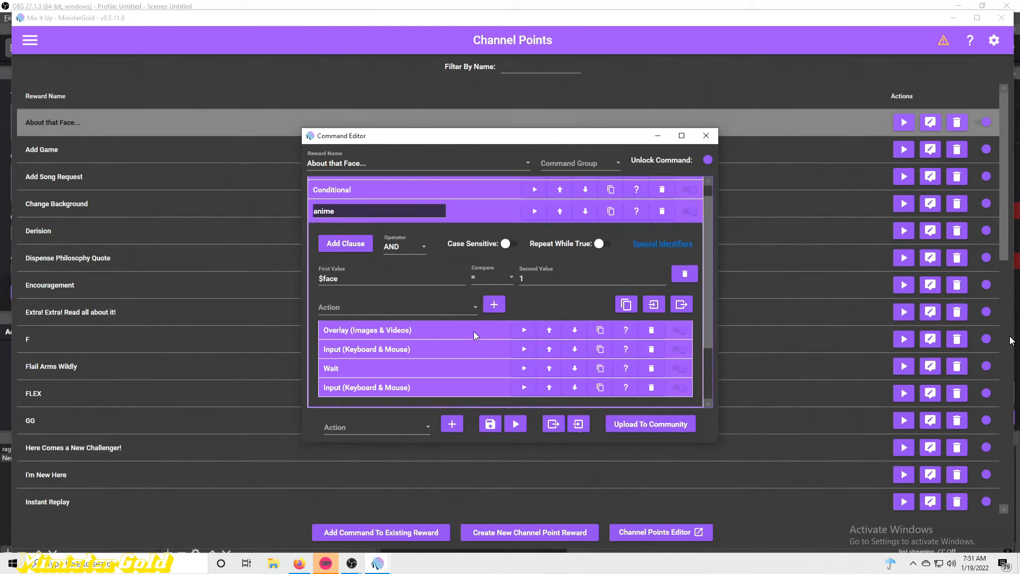
left_click(654, 330)
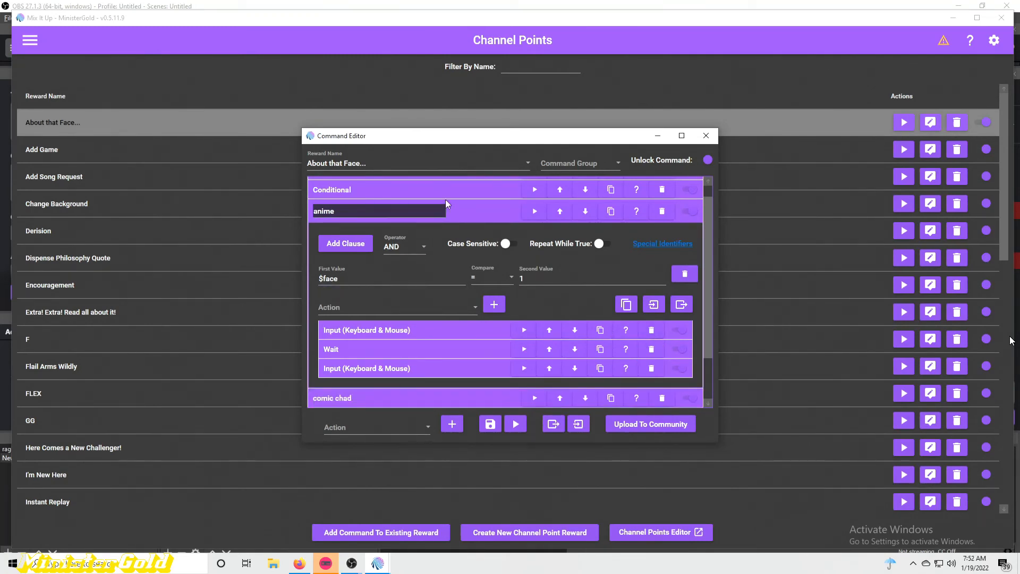
scroll(396, 385, "down", 2)
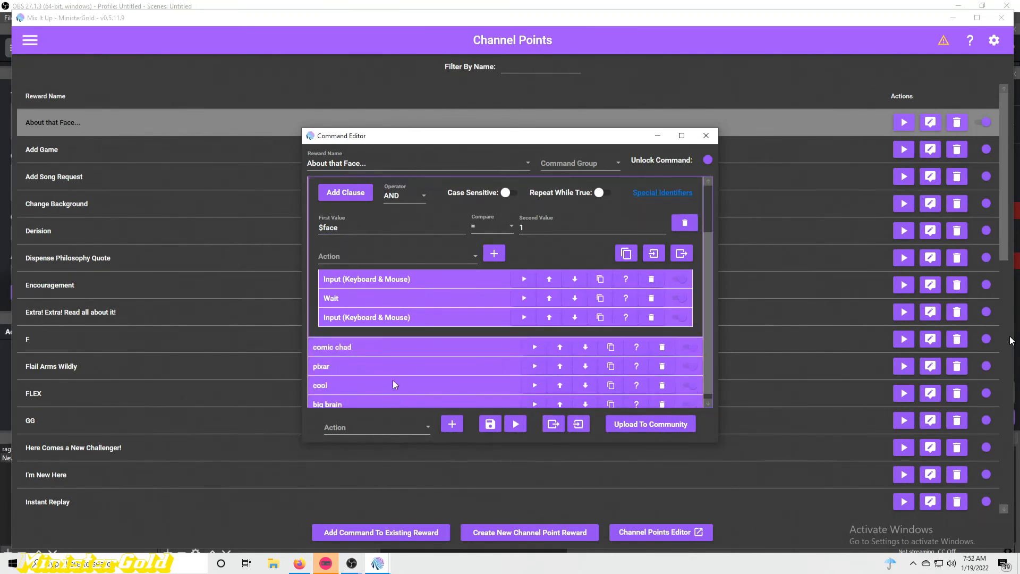
left_click(396, 349)
scroll(446, 353, "down", 5)
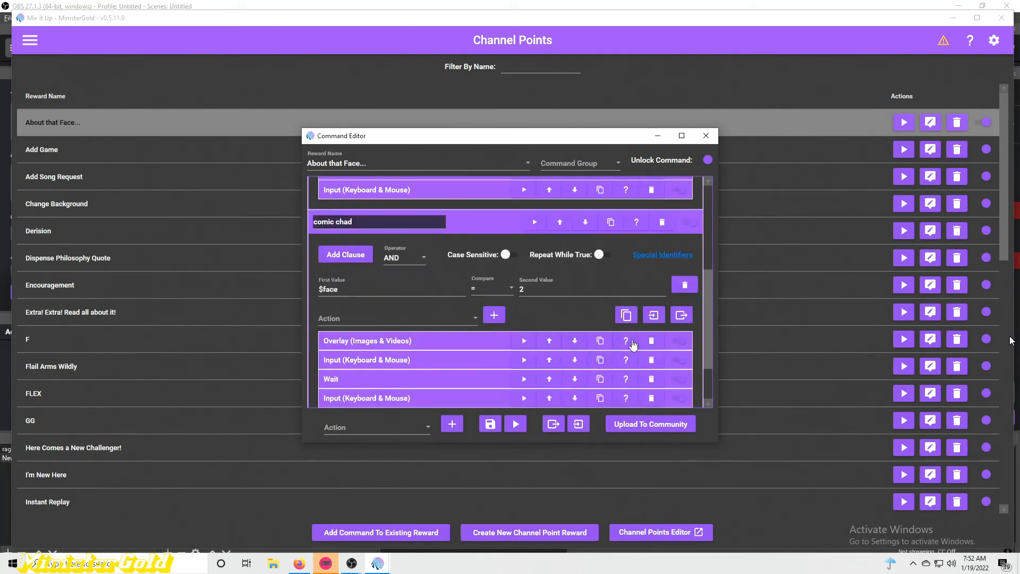
left_click(651, 341)
scroll(380, 332, "down", 2)
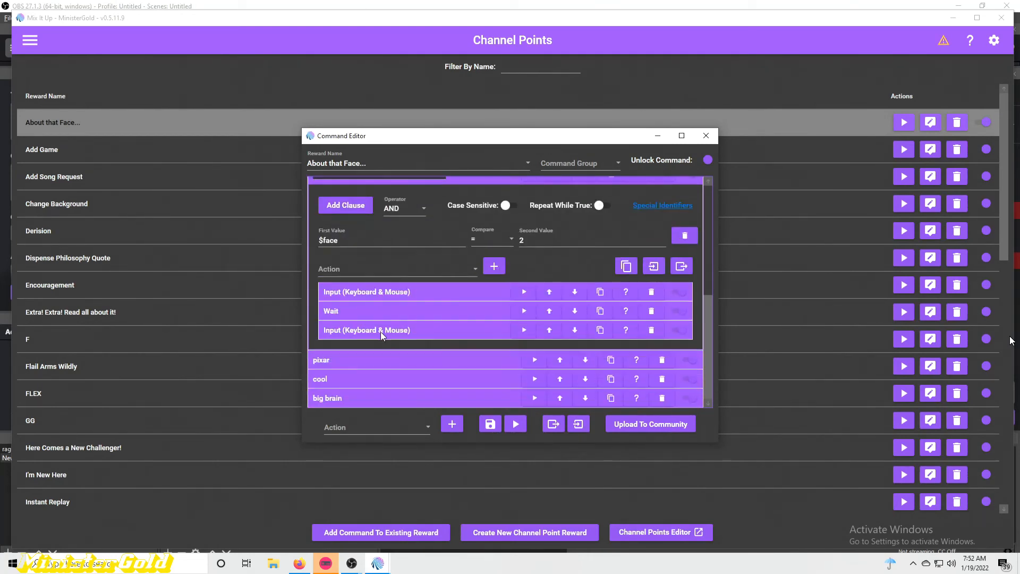
- Remove the Overlay (Images & Videos) action from both the pixar and the cool conditionals
left_click(400, 361)
scroll(531, 340, "down", 5)
left_click(651, 328)
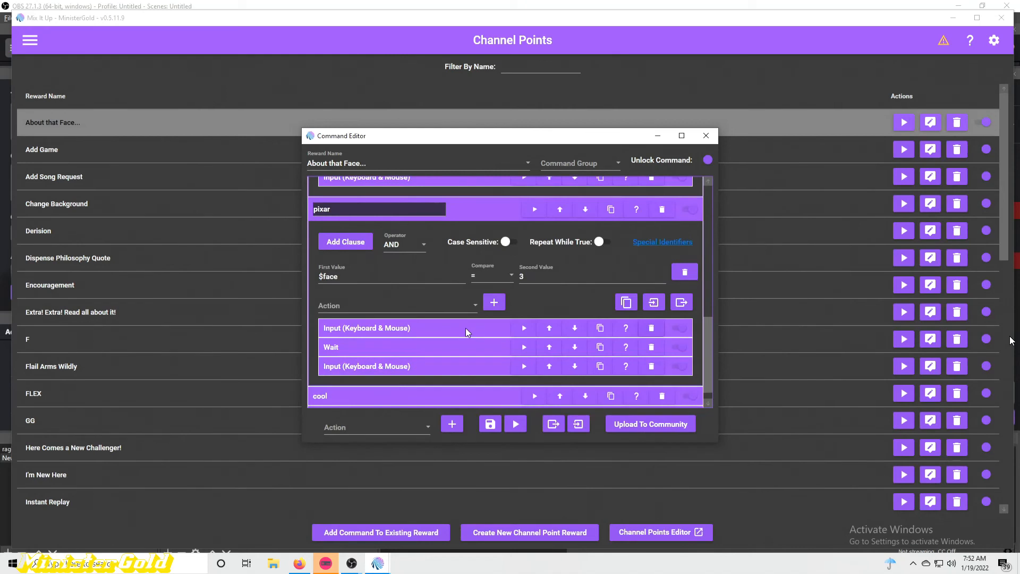
scroll(466, 327, "down", 1)
left_click(415, 375)
scroll(415, 375, "down", 5)
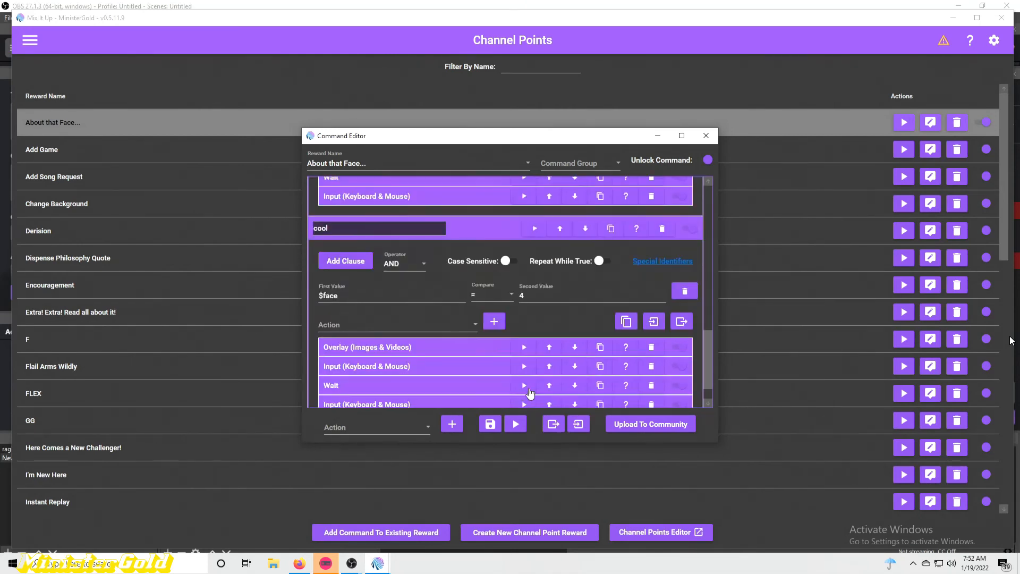
left_click(650, 347)
scroll(425, 361, "down", 1)
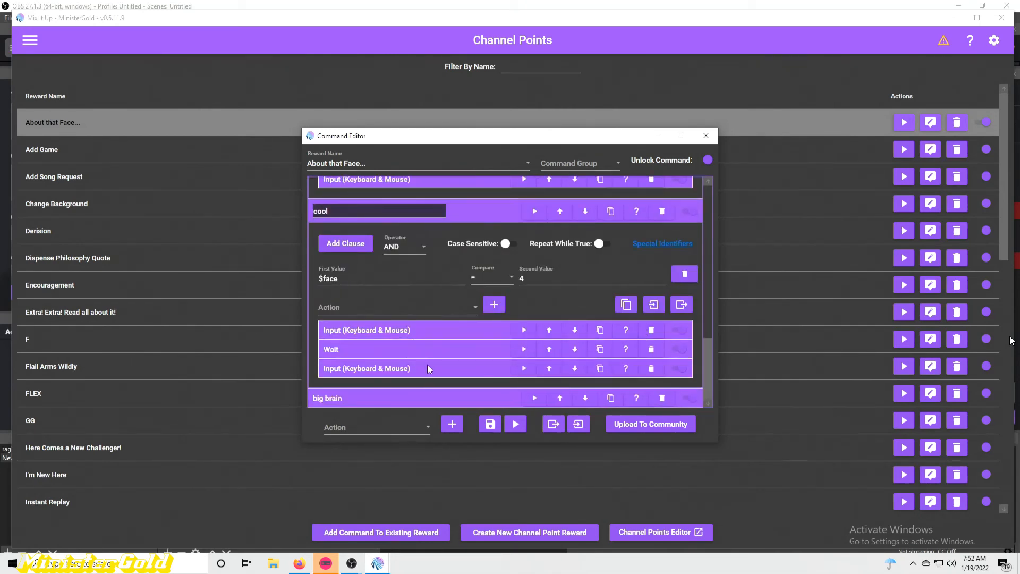
- Delete the Overlay (Images & Videos) action from the big brain conditional and collapse all expanded conditionals
left_click(424, 398)
scroll(424, 401, "down", 3)
left_click(652, 340)
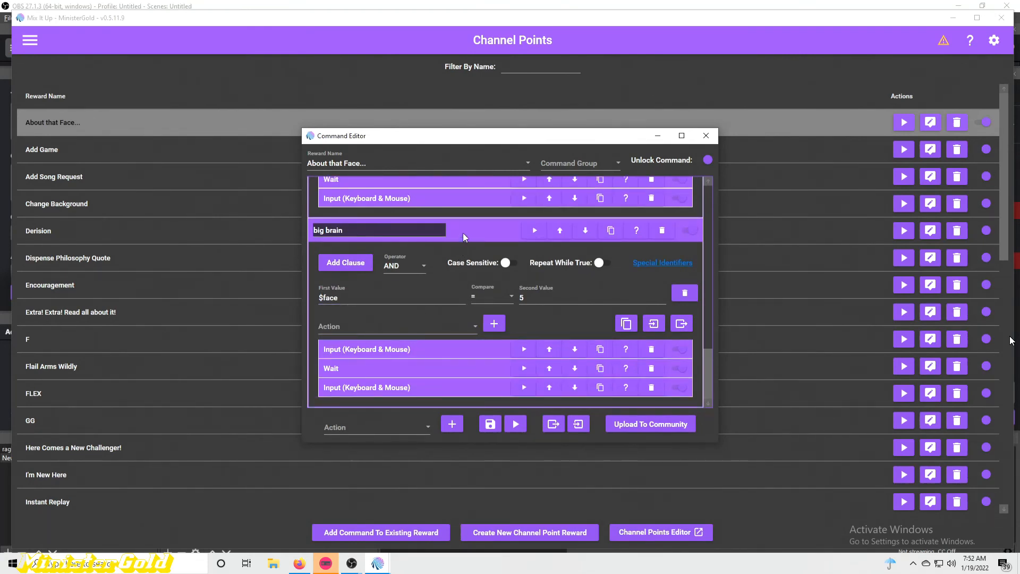
scroll(460, 240, "down", 5)
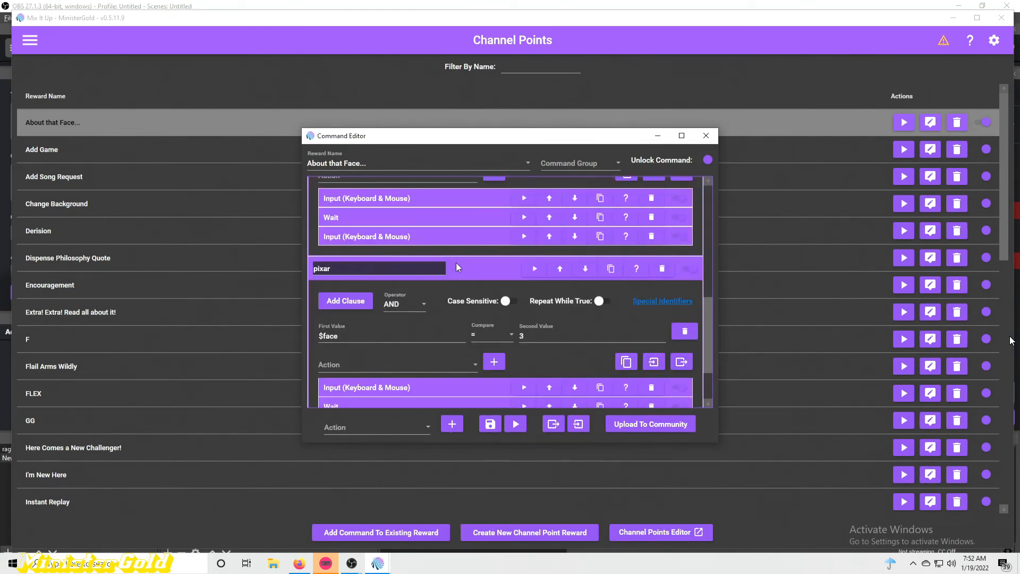
left_click(456, 266)
scroll(460, 266, "up", 3)
scroll(460, 275, "up", 3)
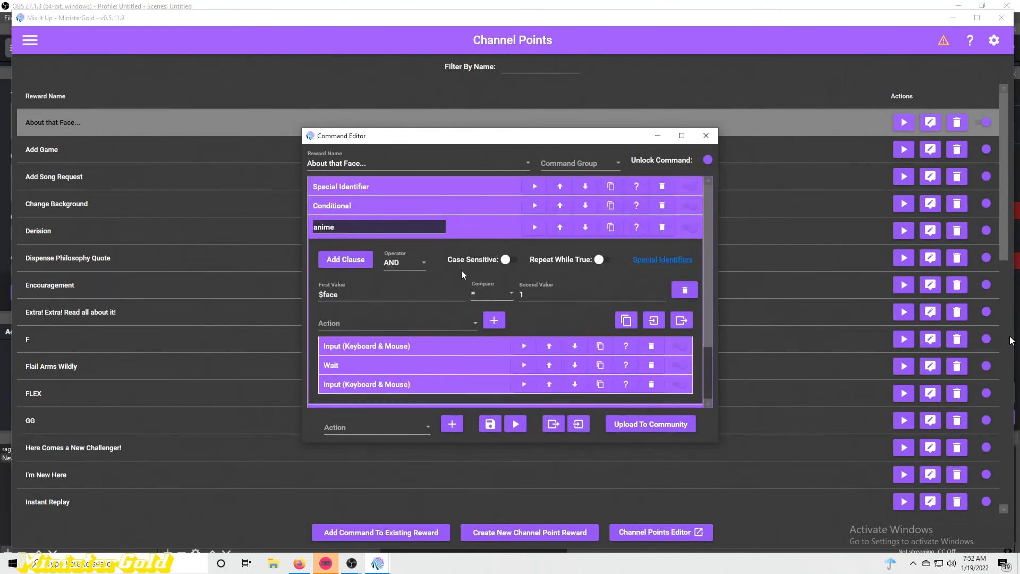
left_click(467, 236)
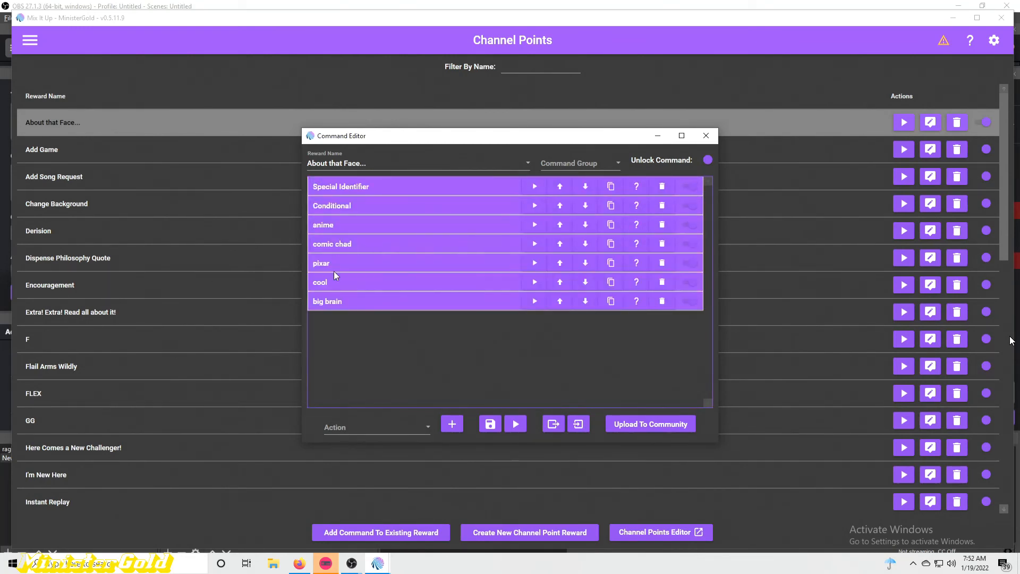
- Add a new Overlay (Images & Videos) action at the top level of the reward command
left_click(415, 426)
scroll(400, 330, "down", 3)
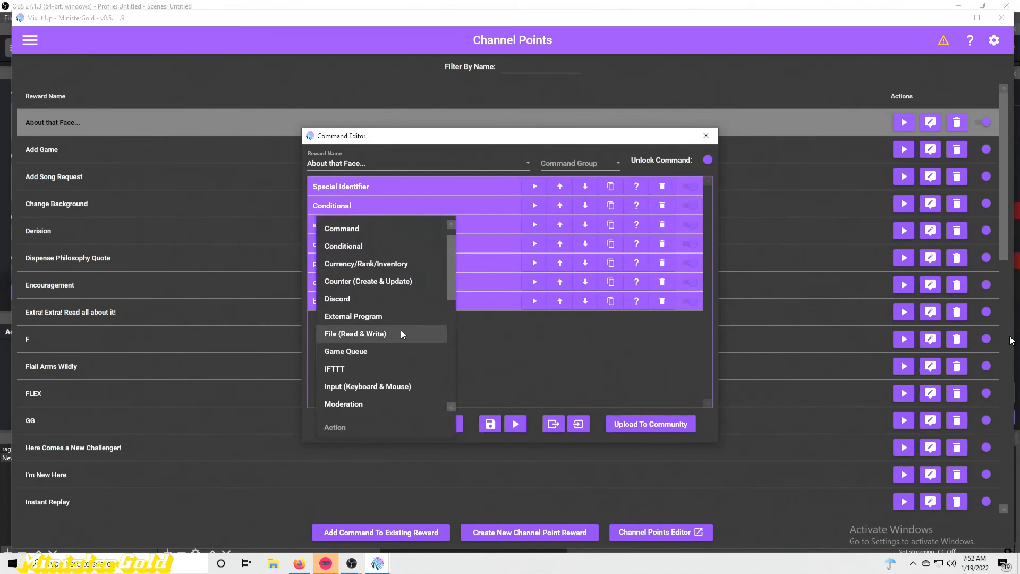
scroll(400, 330, "down", 2)
scroll(394, 311, "up", 2)
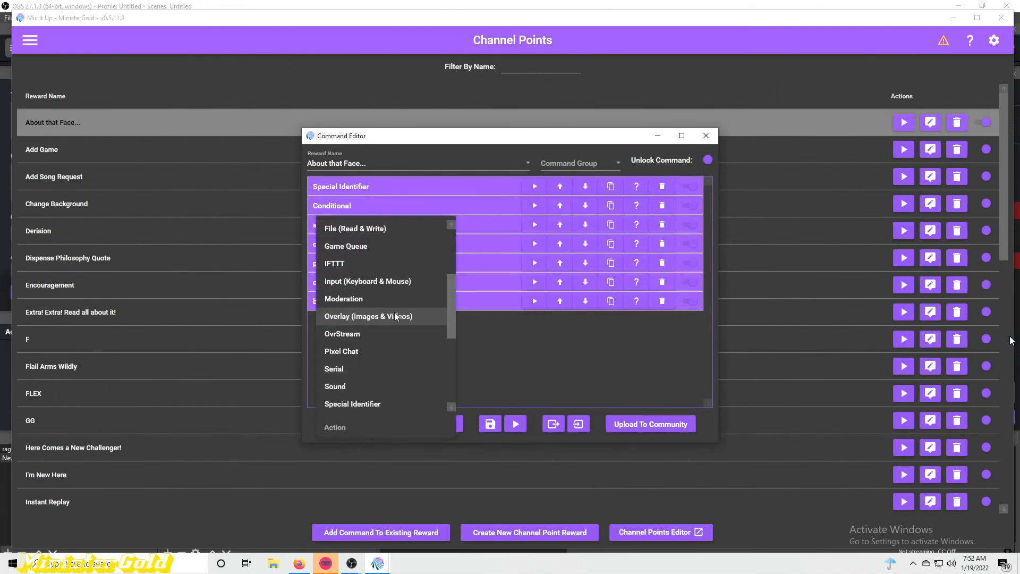
left_click(393, 316)
left_click(452, 424)
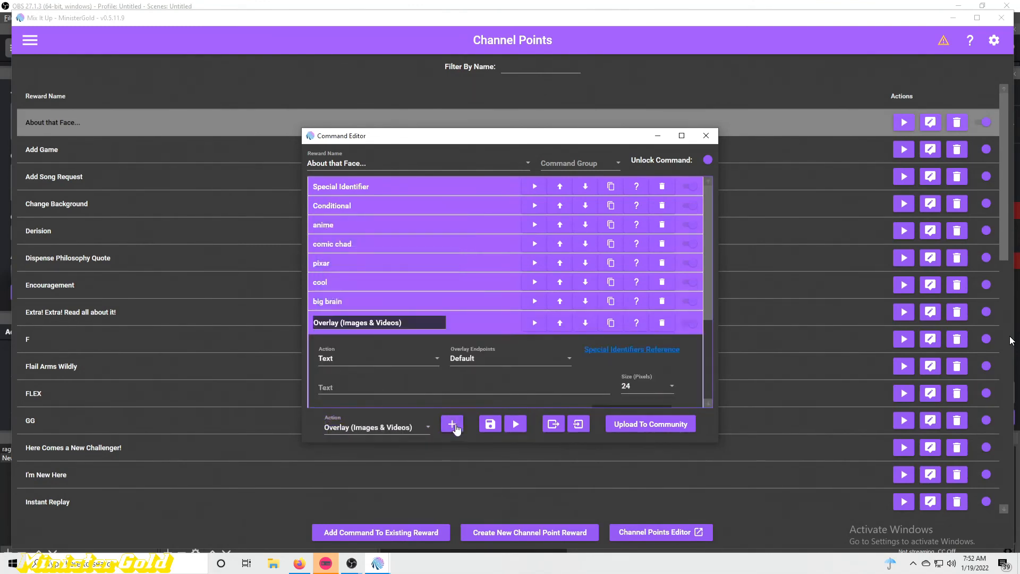
- Move the new overlay action up so it sits between the unnamed conditional and the anime conditional
scroll(557, 303, "down", 2)
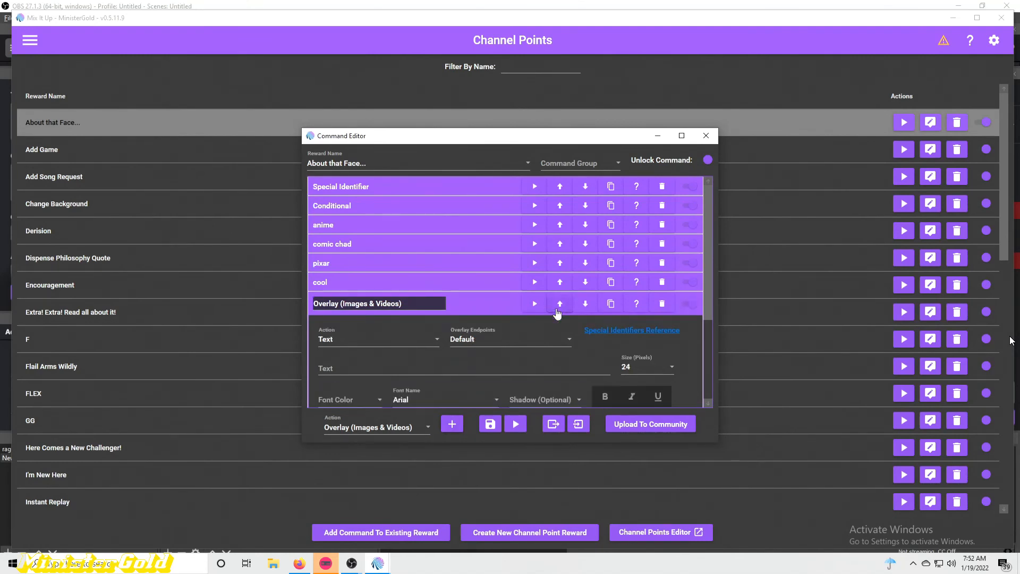
scroll(558, 286, "down", 1)
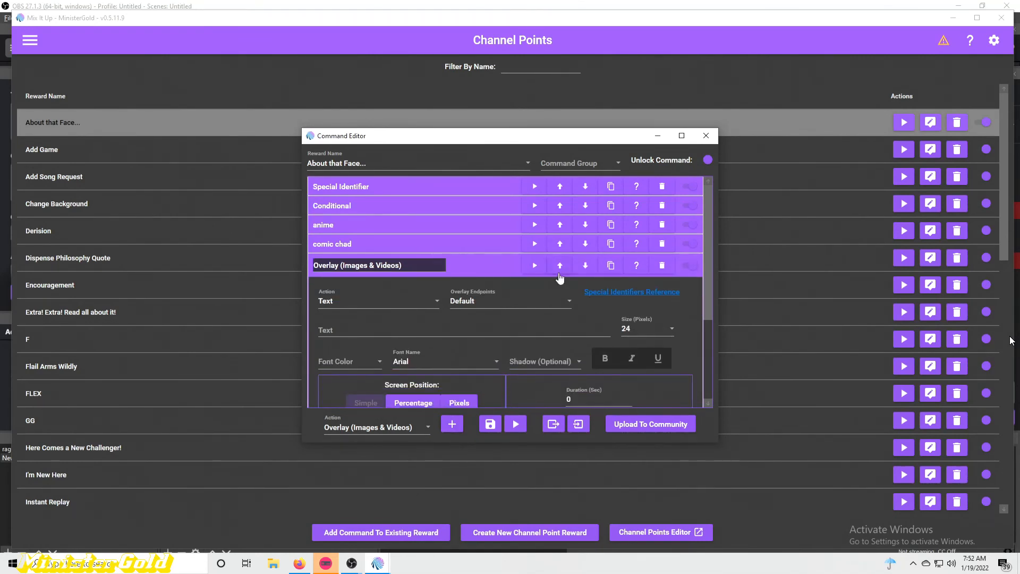
left_click(559, 273)
left_click(559, 247)
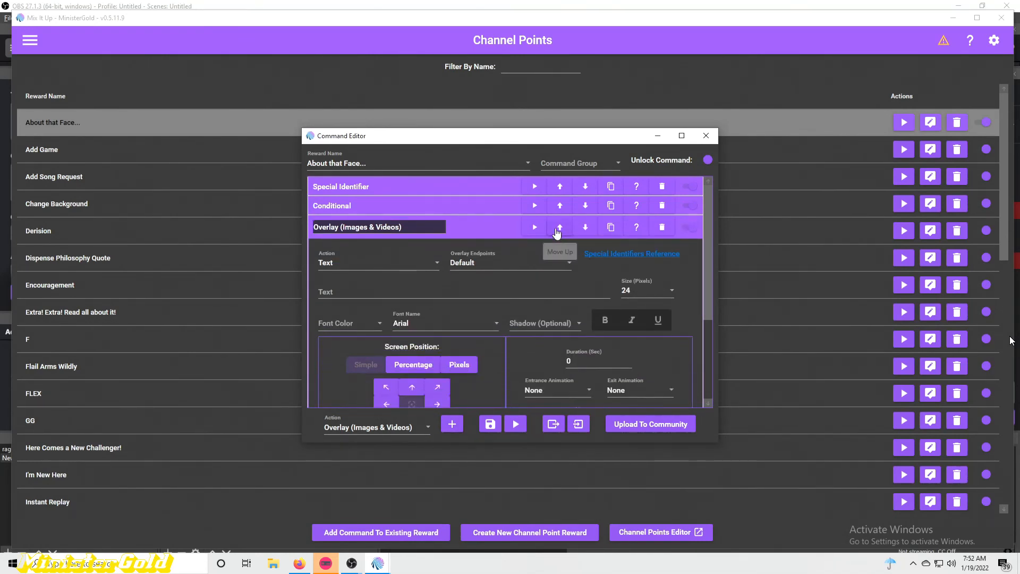
- Set the overlay action to Show/Hide Widget for Timer (Face) with Visible on, collapse it and save the command
left_click(372, 262)
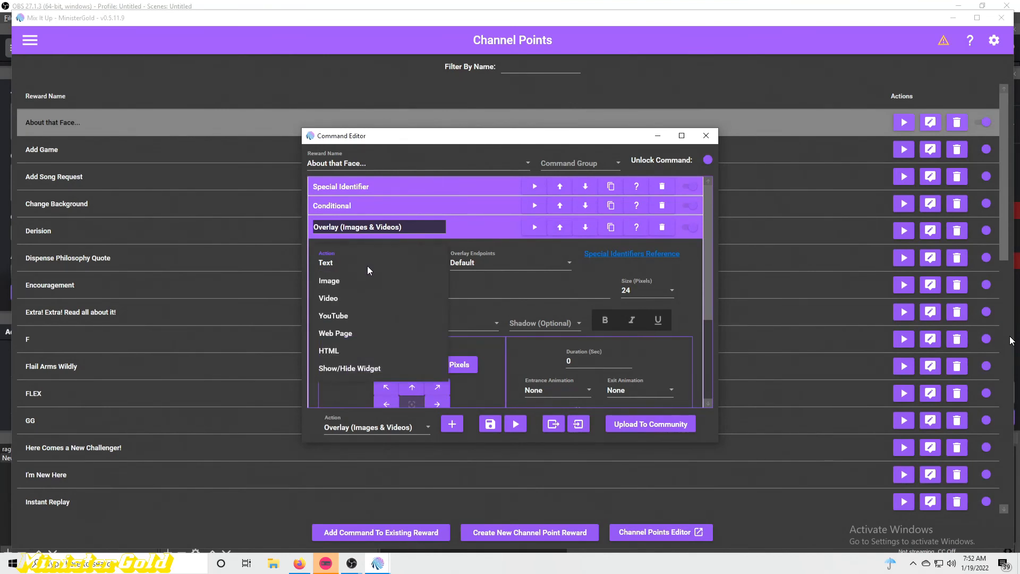
left_click(364, 365)
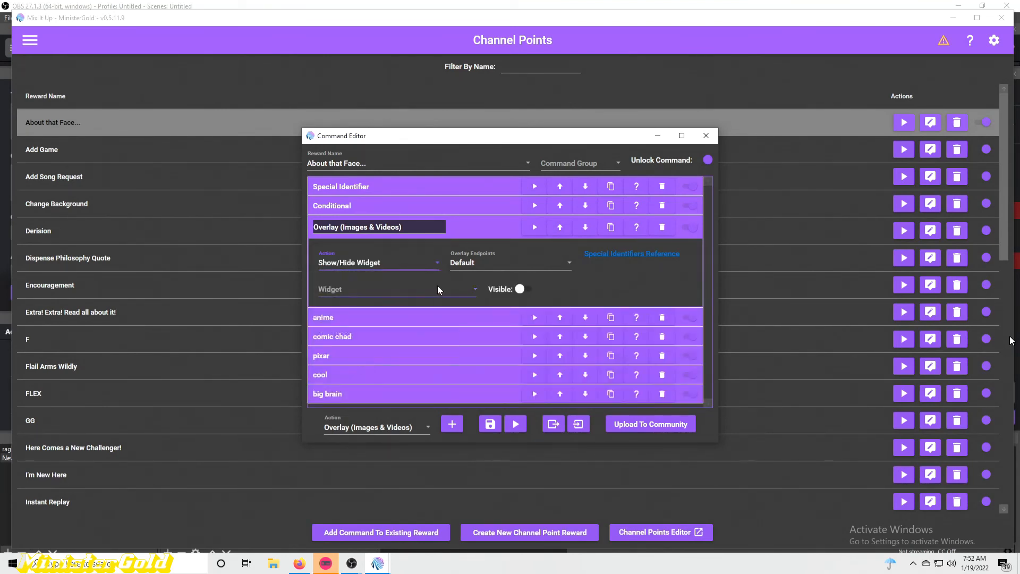
left_click(522, 290)
left_click(451, 289)
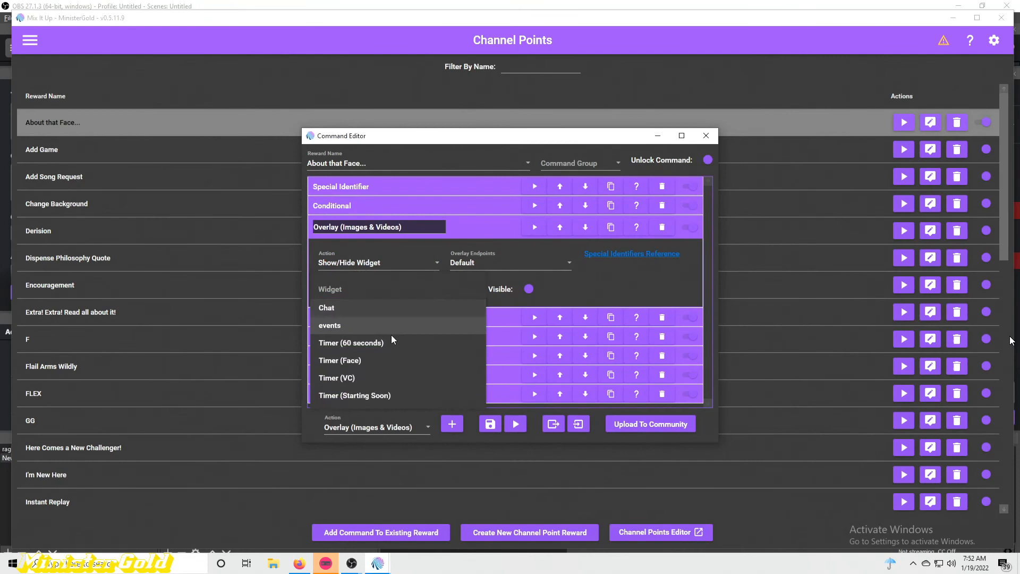
left_click(379, 359)
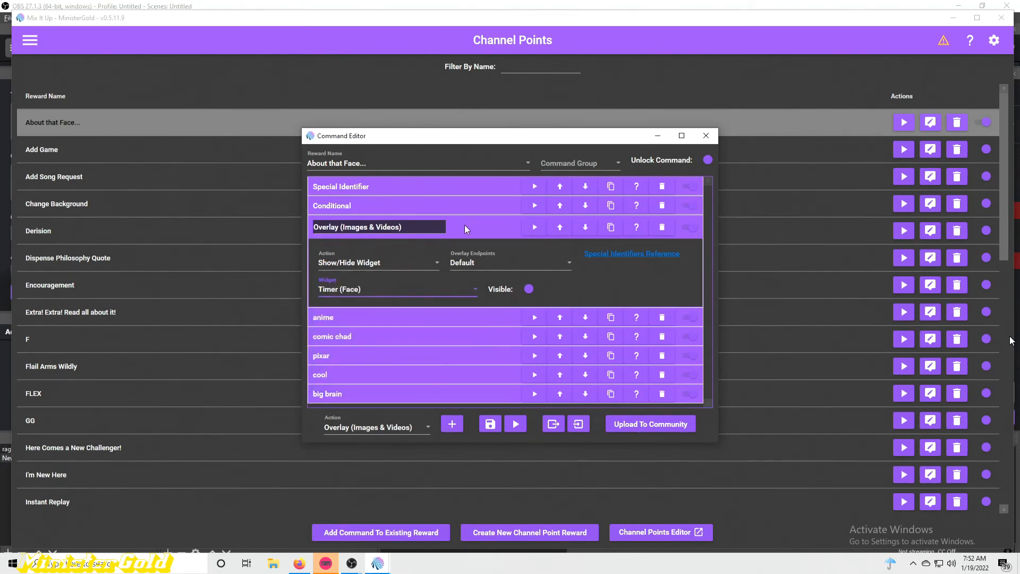
left_click(464, 224)
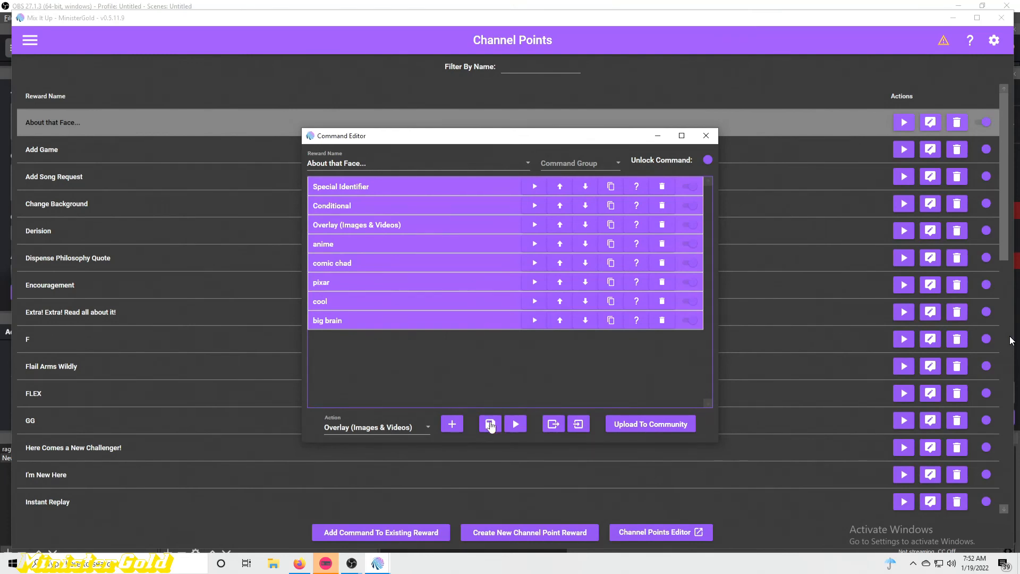
left_click(490, 423)
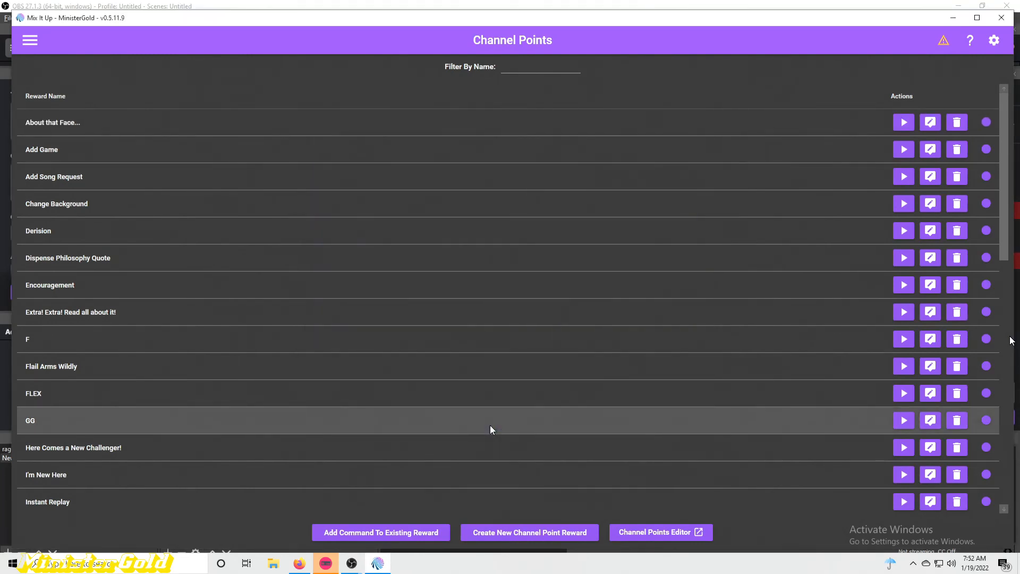
- Switch to OBS and redeem the "About that Face..." reward in the stream chat with the message 4
key("alt+Tab")
key("alt+Tab")
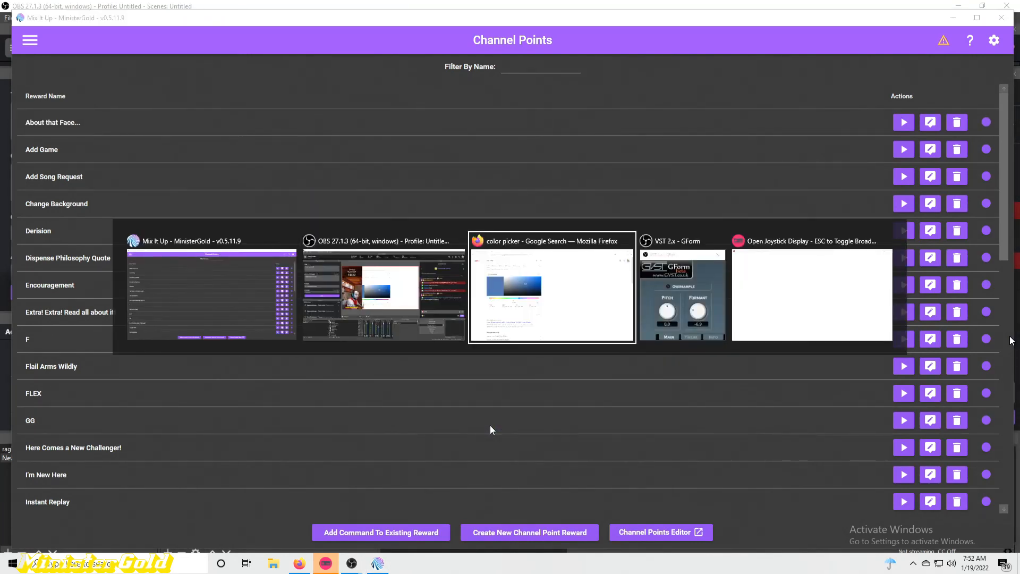
key("alt+shift+Tab")
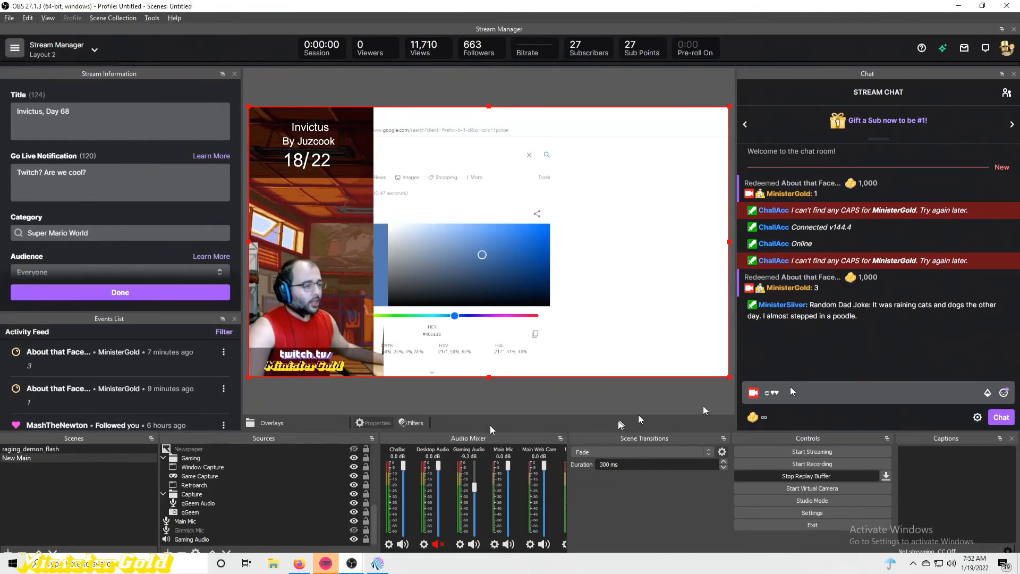
left_click(752, 417)
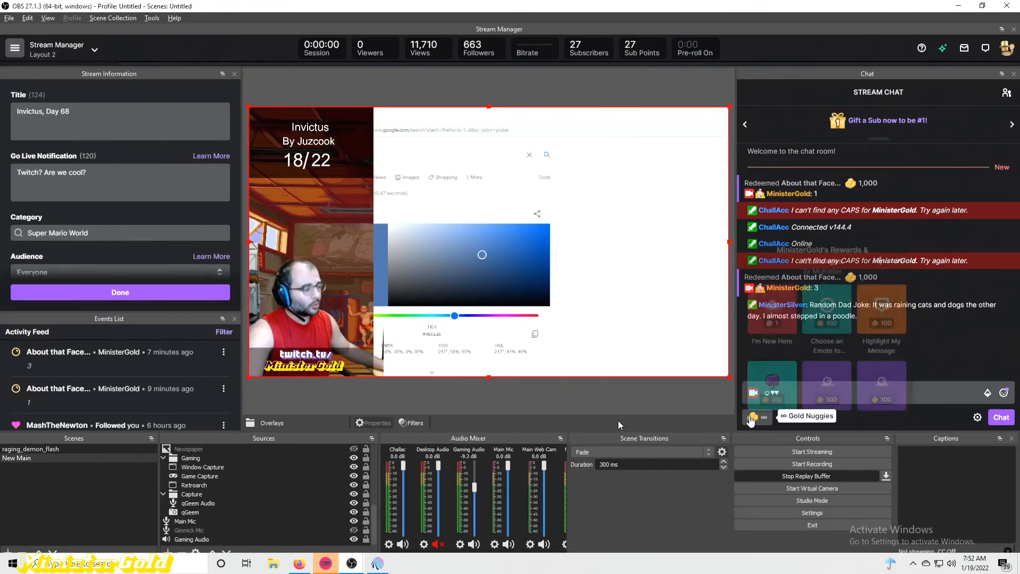
scroll(843, 344, "down", 6)
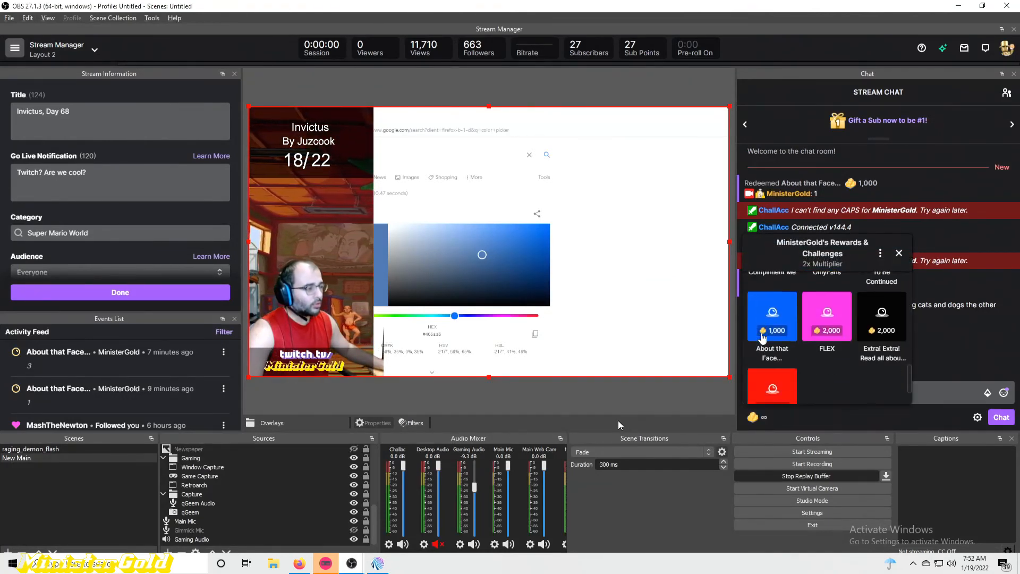
left_click(771, 330)
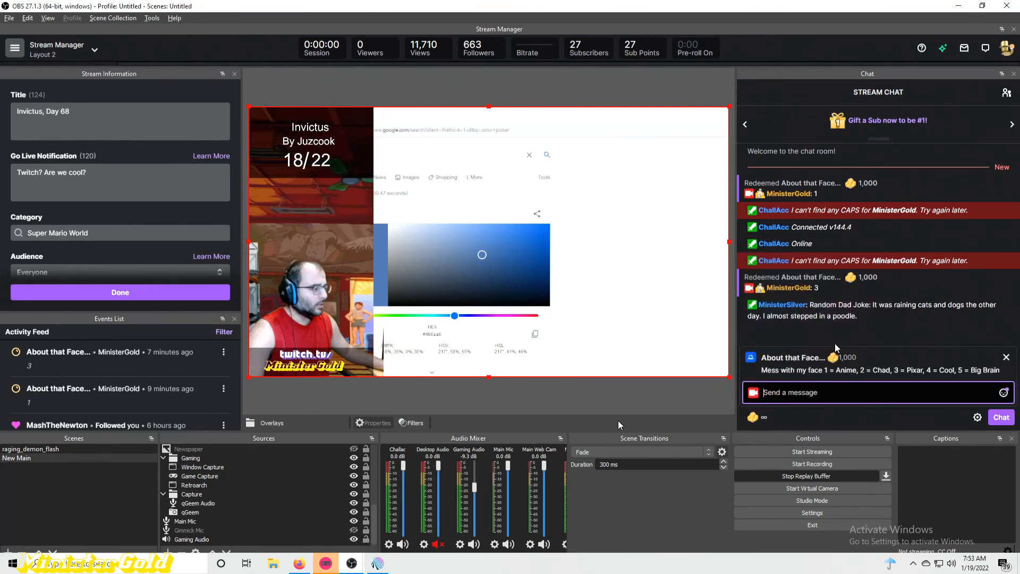
type("4")
key("Return")
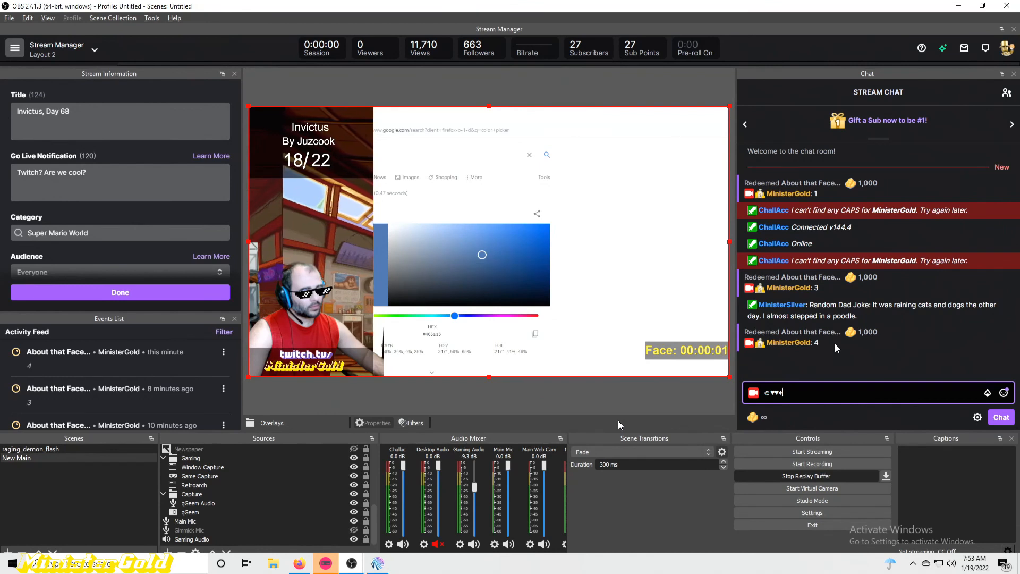
type("♦")
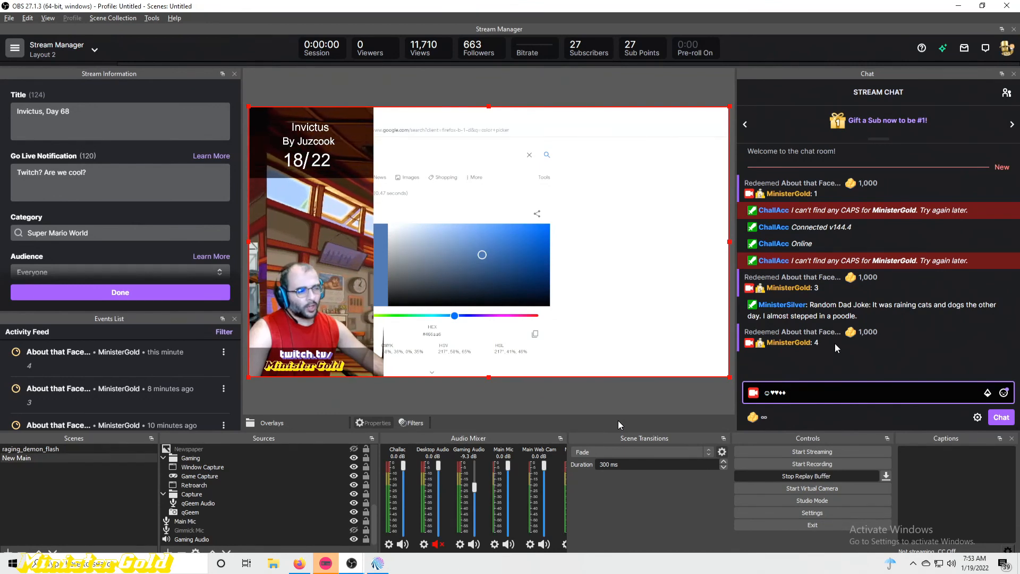